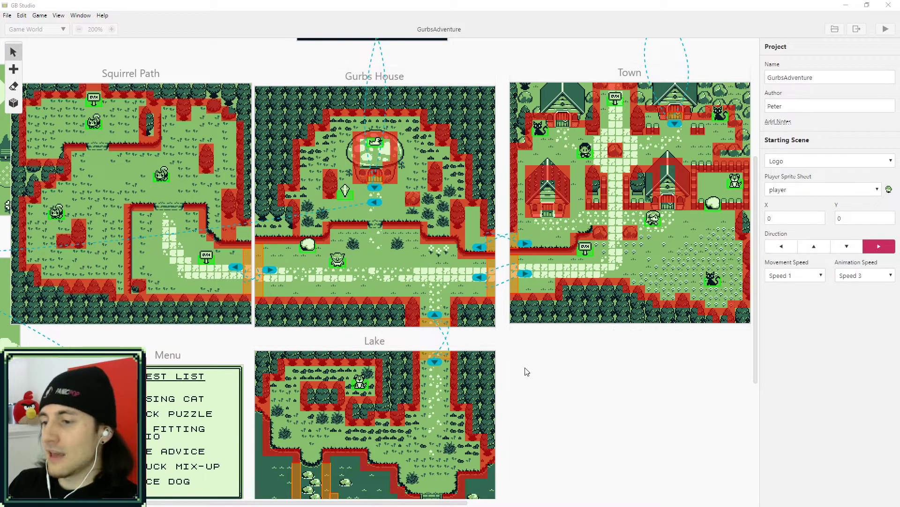
Scroll the world map to bring Scene 11 and the Cave into view above Gurbs House
scroll(530, 370, down, 3)
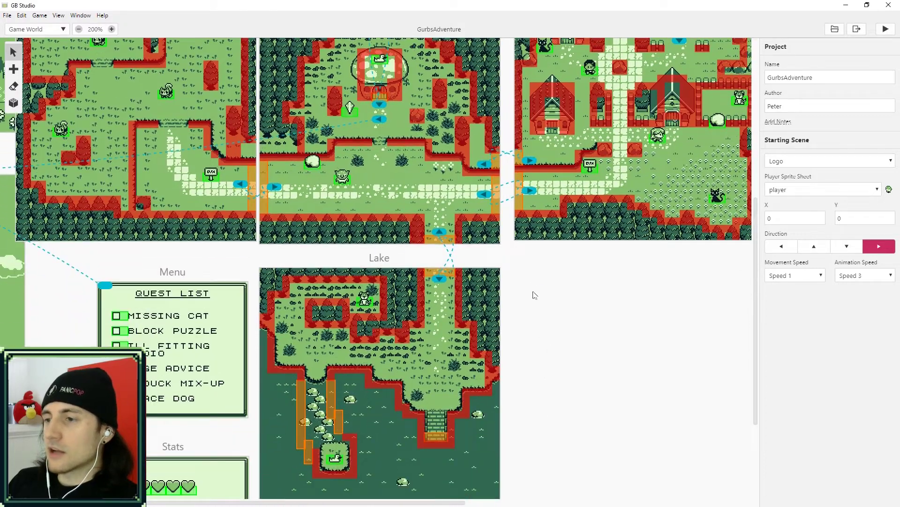
scroll(541, 114, up, 9)
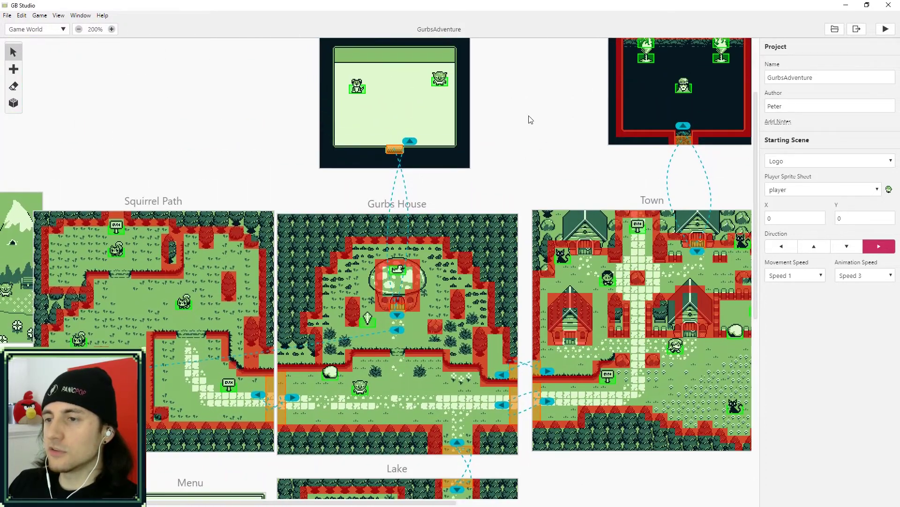
scroll(537, 150, up, 1)
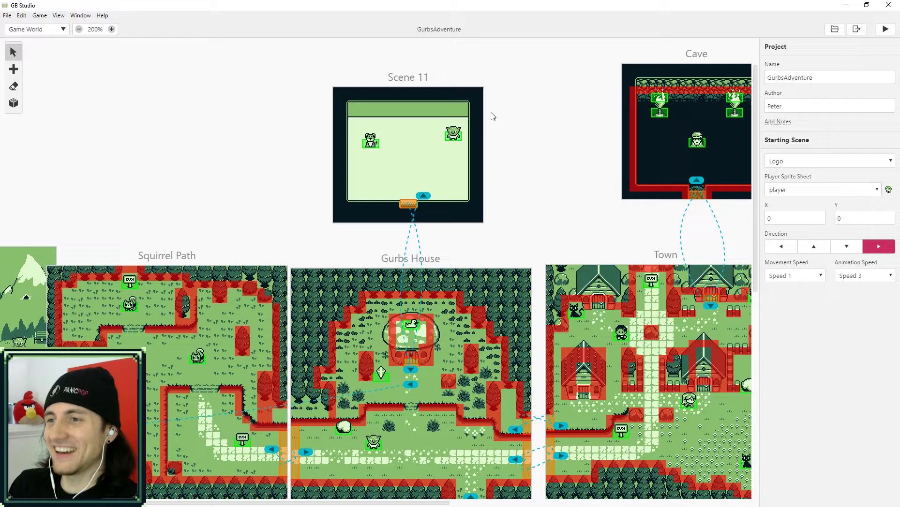
Inspect Scene 11's Goblin and Dog actors, then widen the sidebar to read Scene 11's start script
click(384, 80)
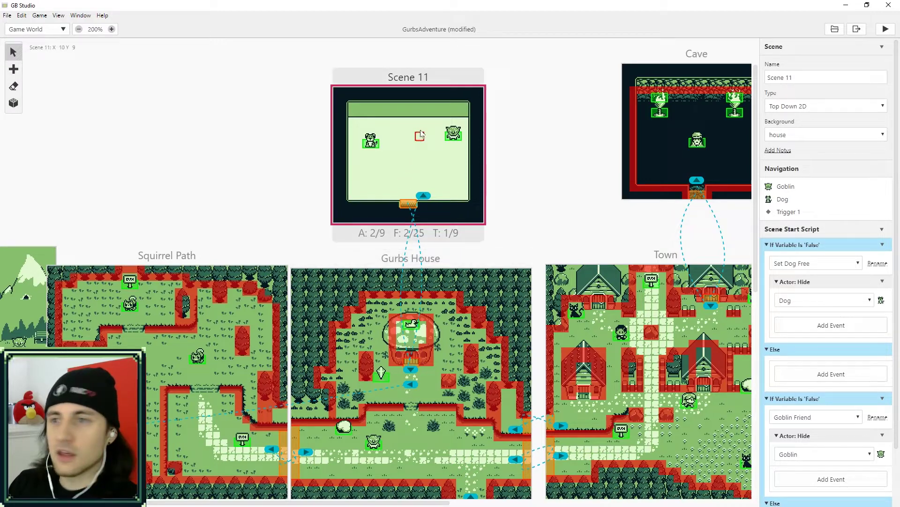
click(452, 137)
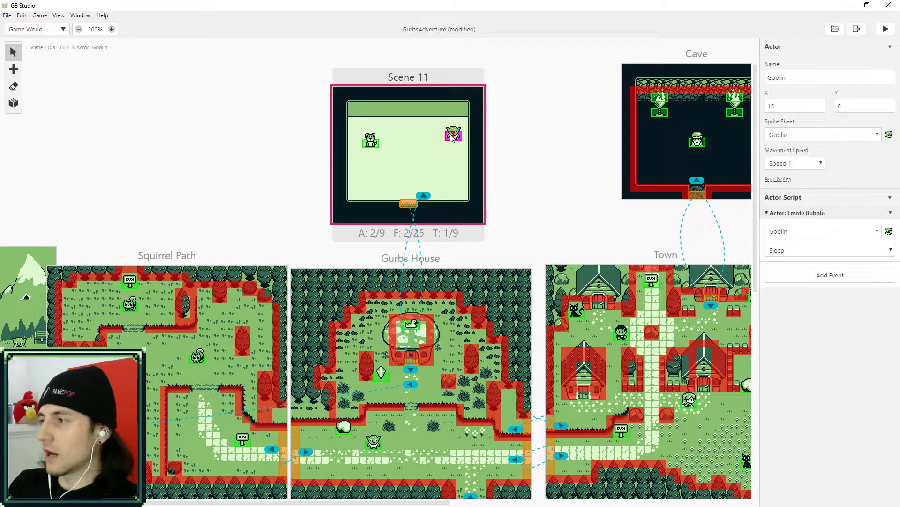
click(371, 143)
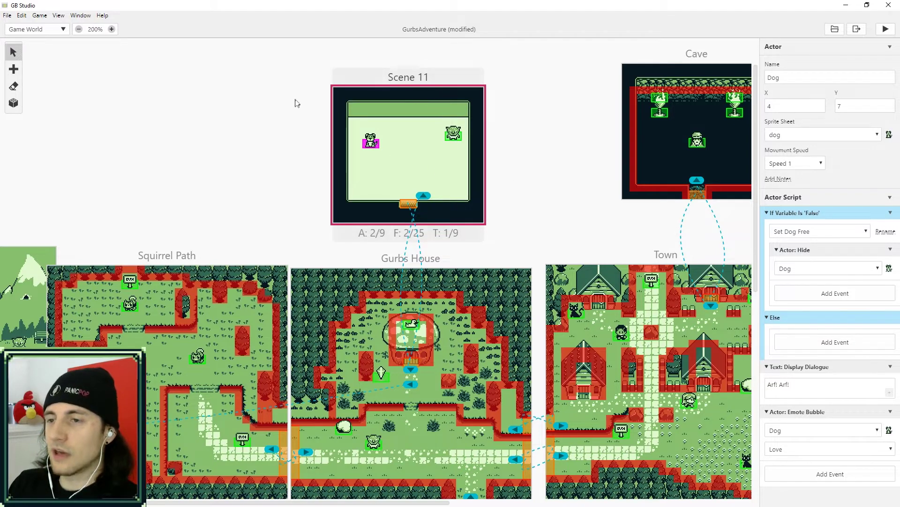
click(369, 78)
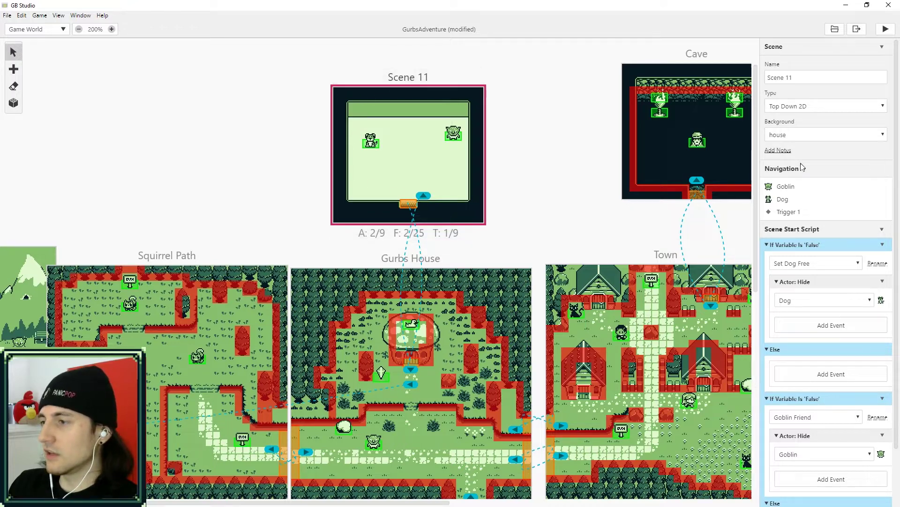
scroll(803, 167, down, 2)
drag(756, 192, 716, 183)
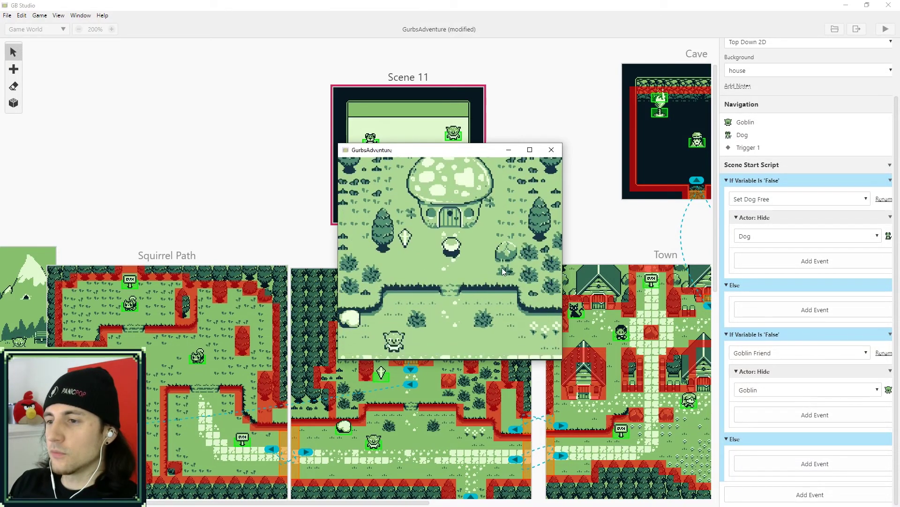
Walk around the house room and over to the goblin
key(Up)
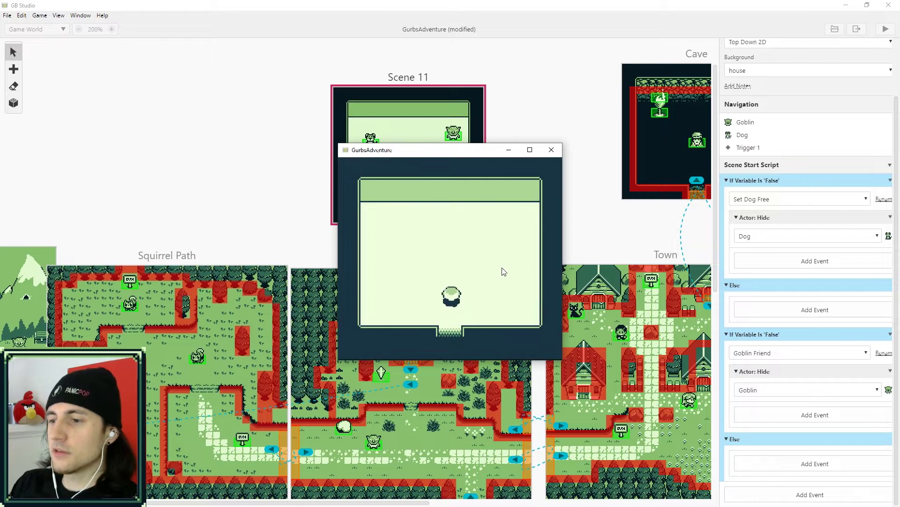
key(Up)
key(Left)
key(Down)
key(Right)
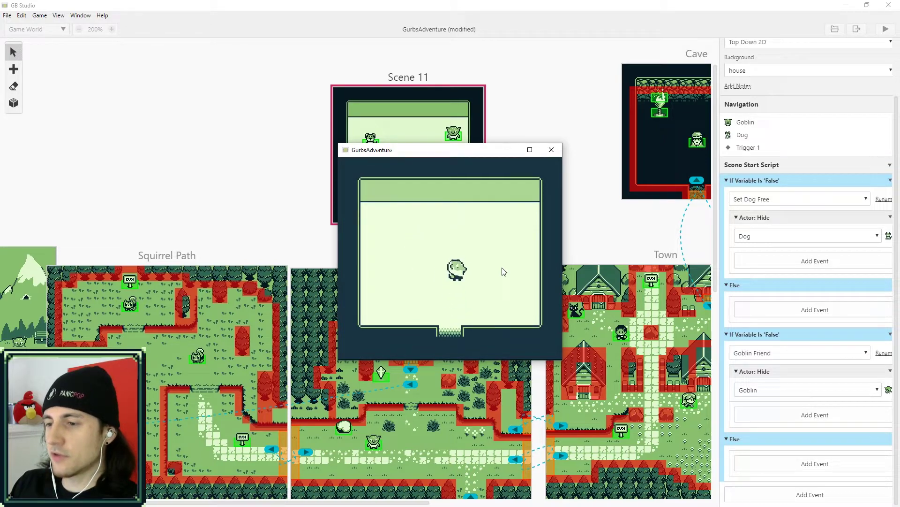
key(Down)
key(Down)
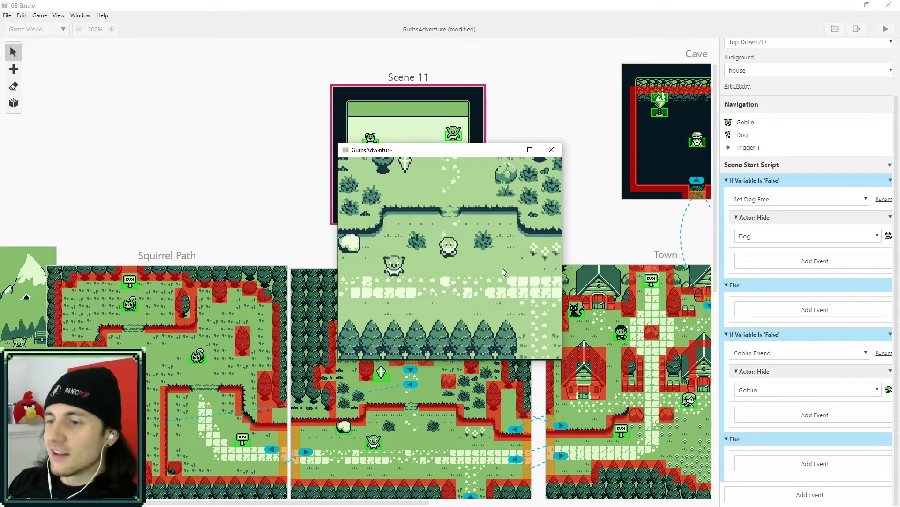
key(Left)
key(Up)
Talk to the goblin through its dialogue and answer 'Yes move in buddy'
key(z)
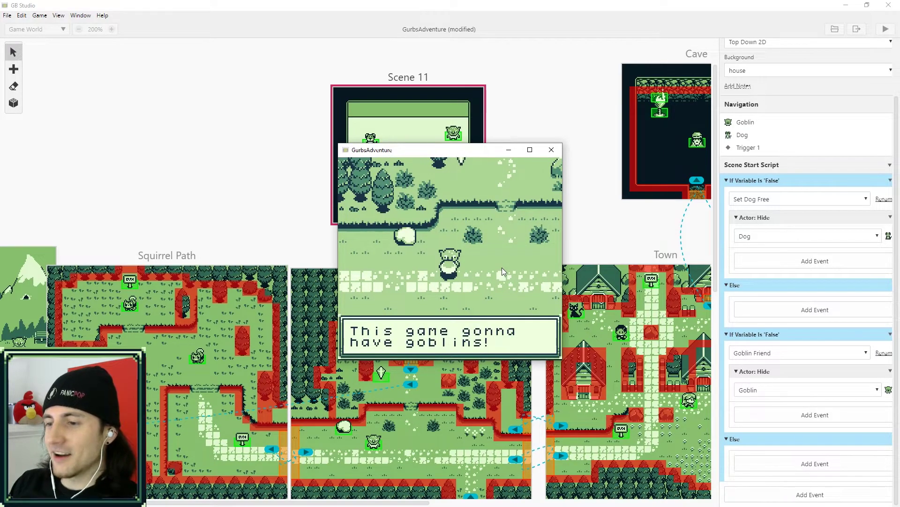
key(z)
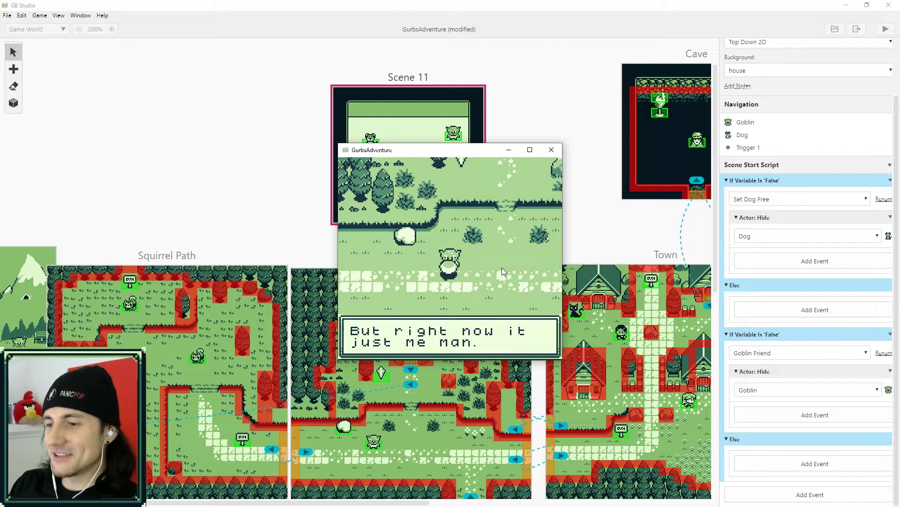
key(z)
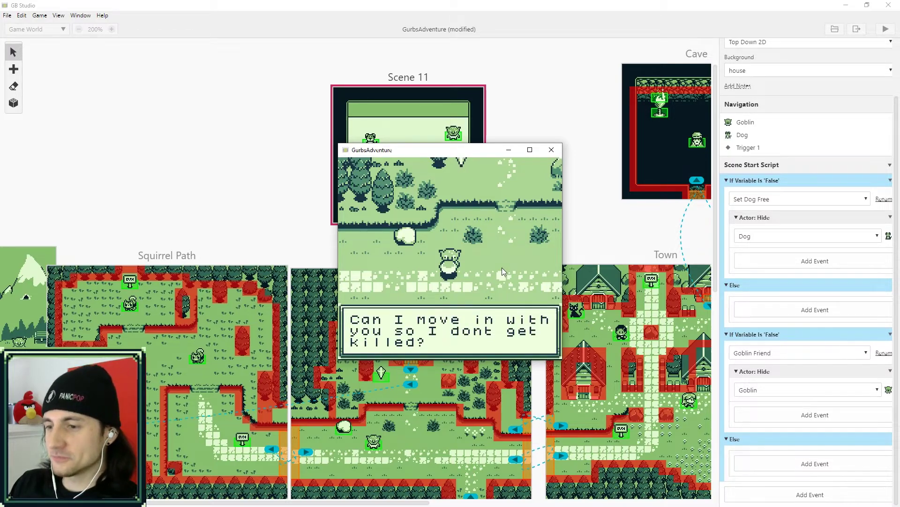
key(z)
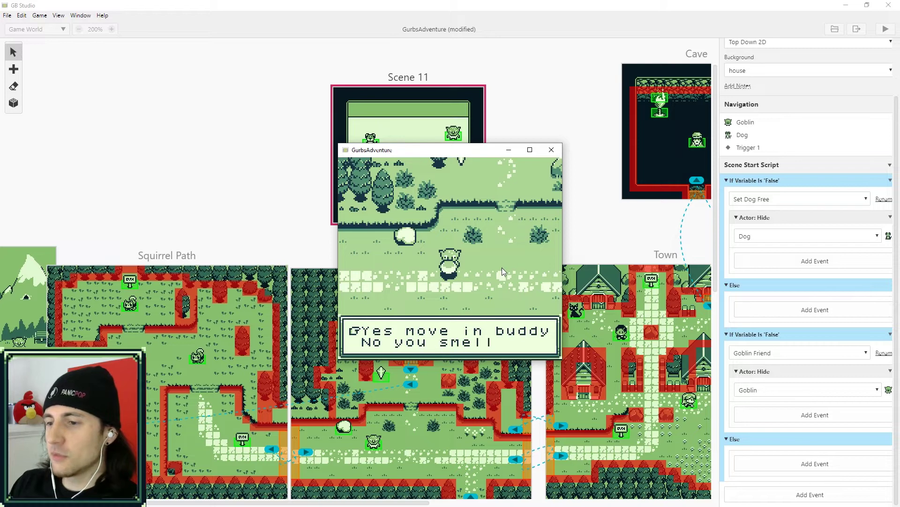
key(Down)
key(Up)
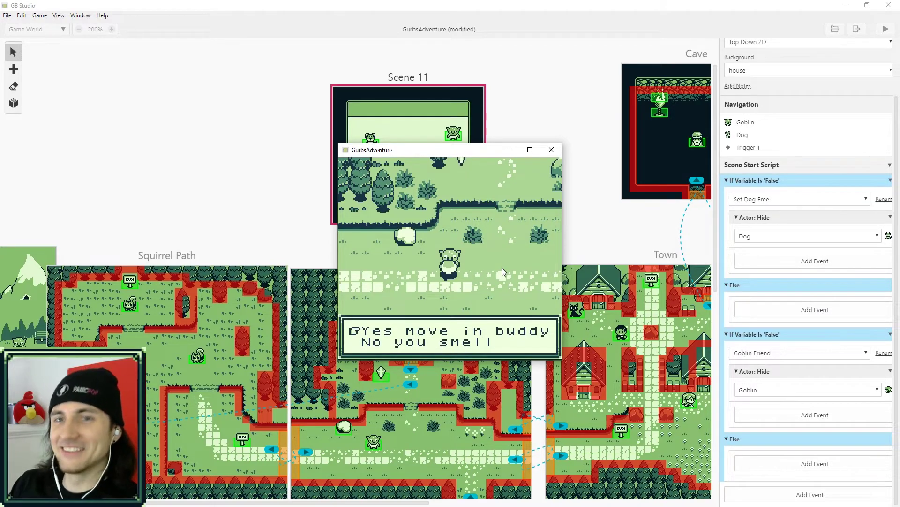
key(z)
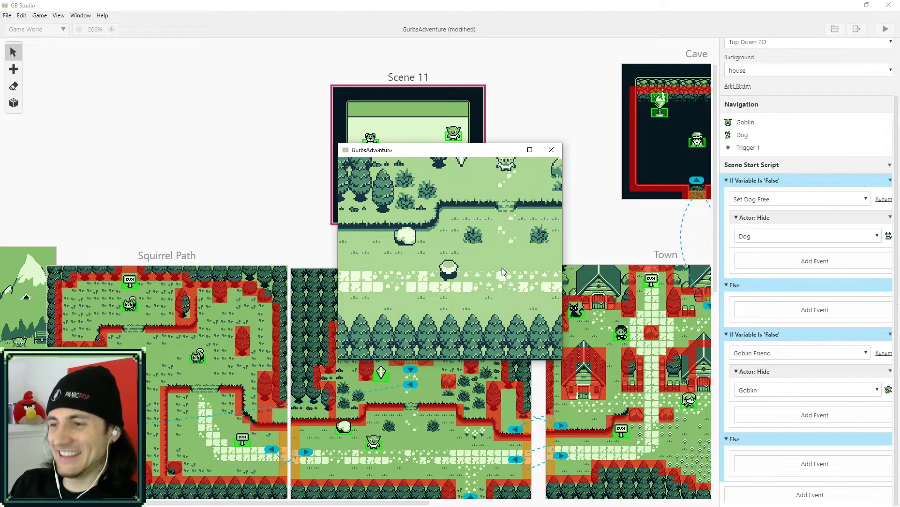
Walk into the mushroom house to find the goblin inside, then head back toward the door
key(Right)
key(Up)
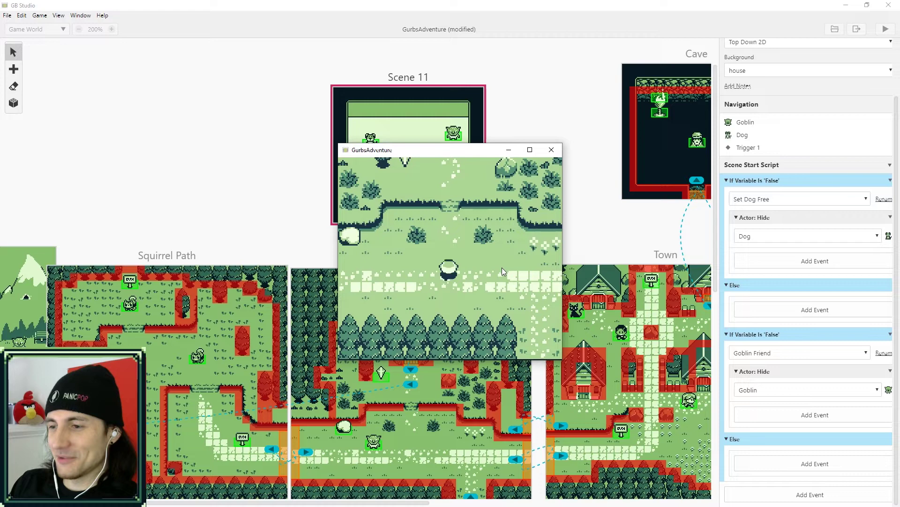
key(Up)
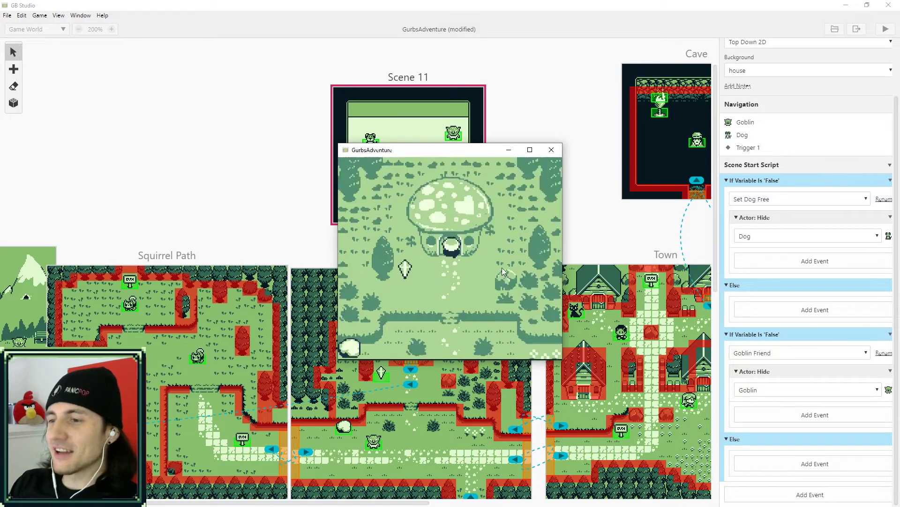
key(Right)
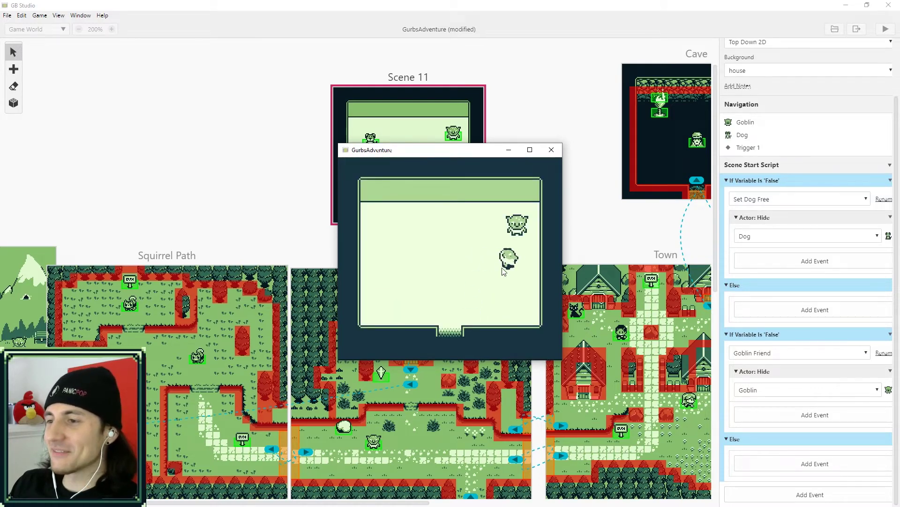
key(Up)
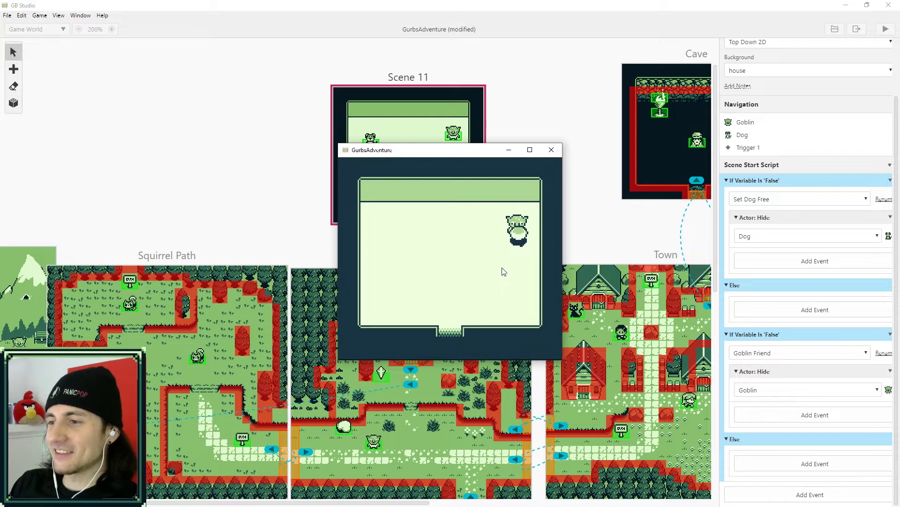
key(Down)
key(Left)
key(Down)
key(Down)
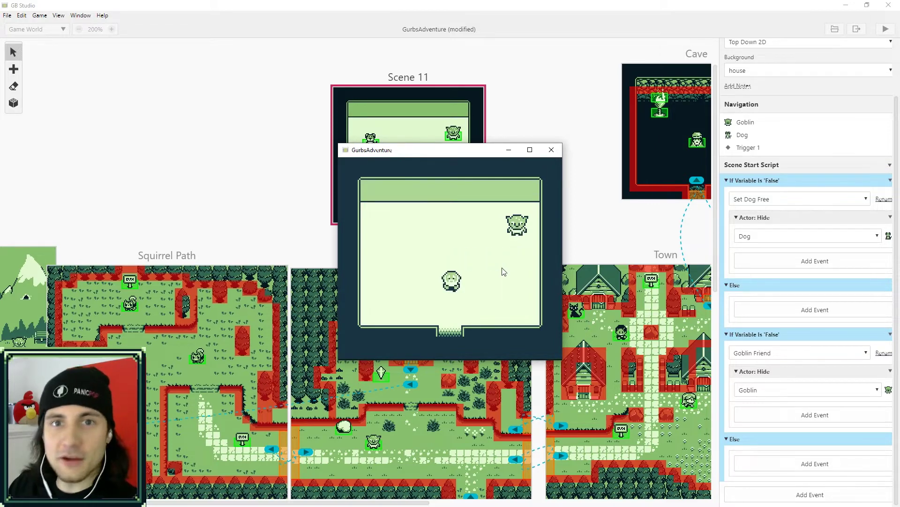
Close the test game and add a new Scene 14 placed right beside Scene 11
click(551, 150)
click(14, 69)
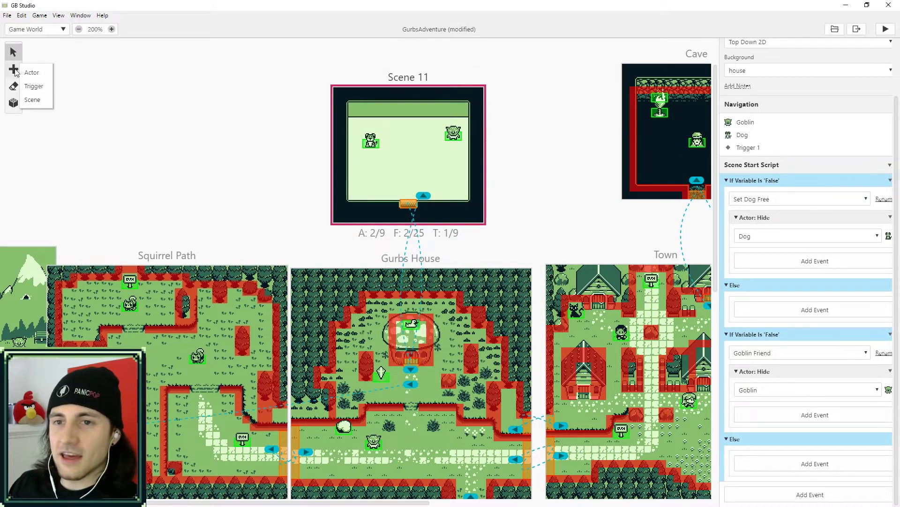
click(41, 103)
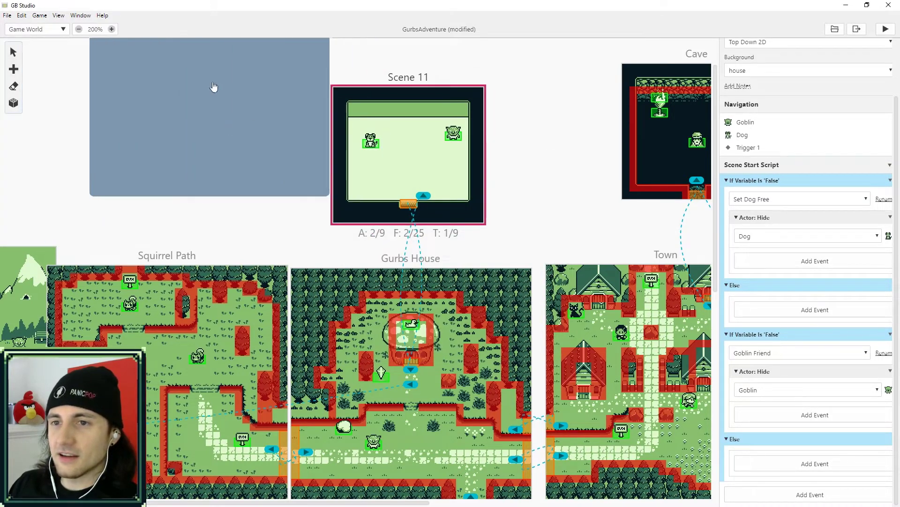
click(196, 131)
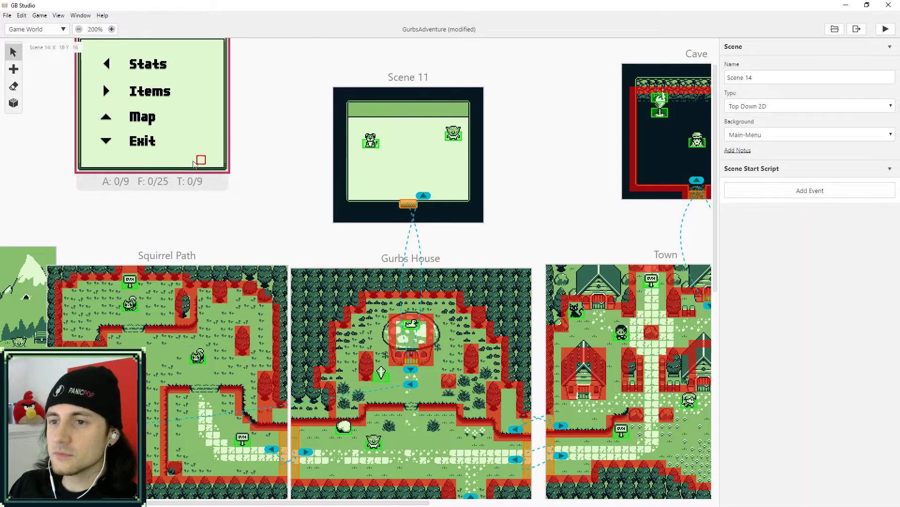
scroll(247, 150, up, 1)
drag(170, 87, 567, 134)
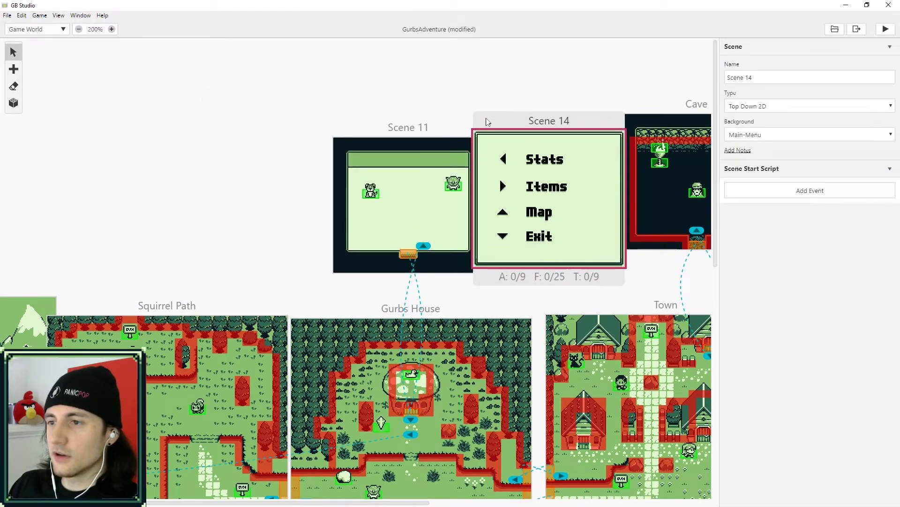
drag(425, 129, 274, 114)
drag(604, 126, 480, 123)
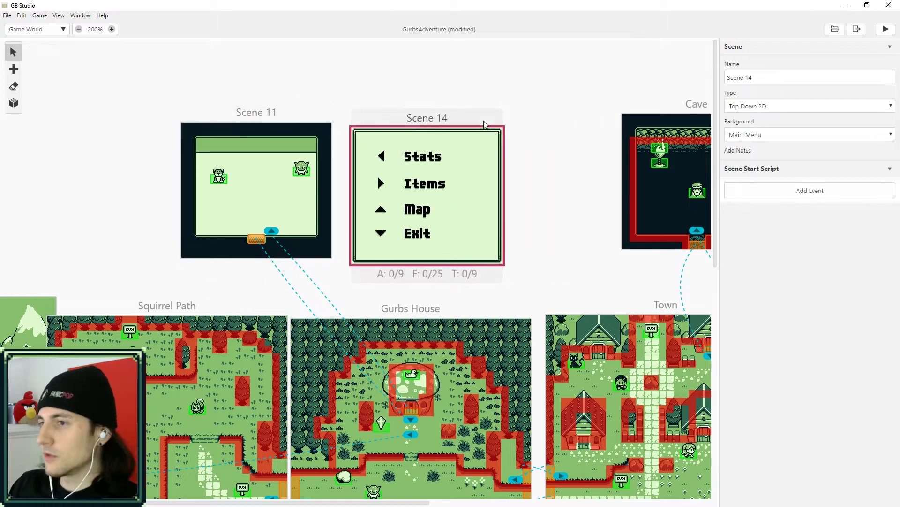
Rename Scene 14 to 'House'
click(762, 81)
triple_click(762, 81)
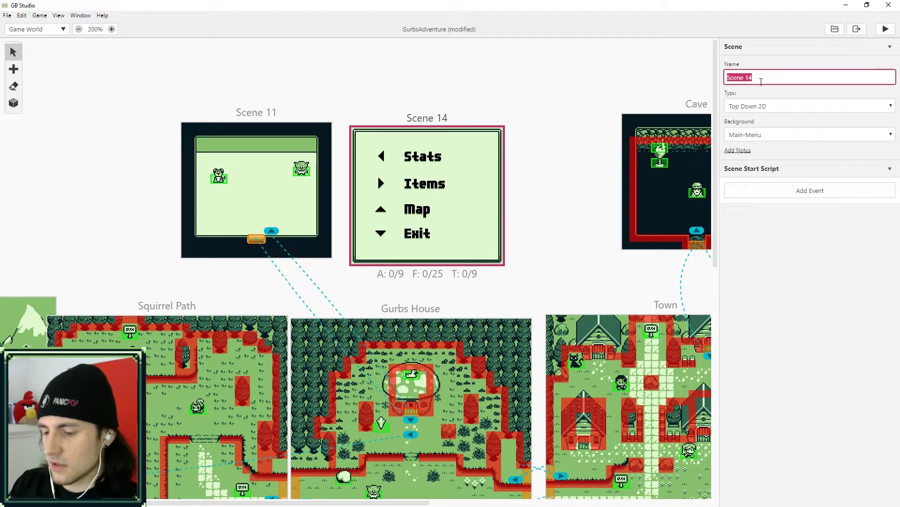
text(House)
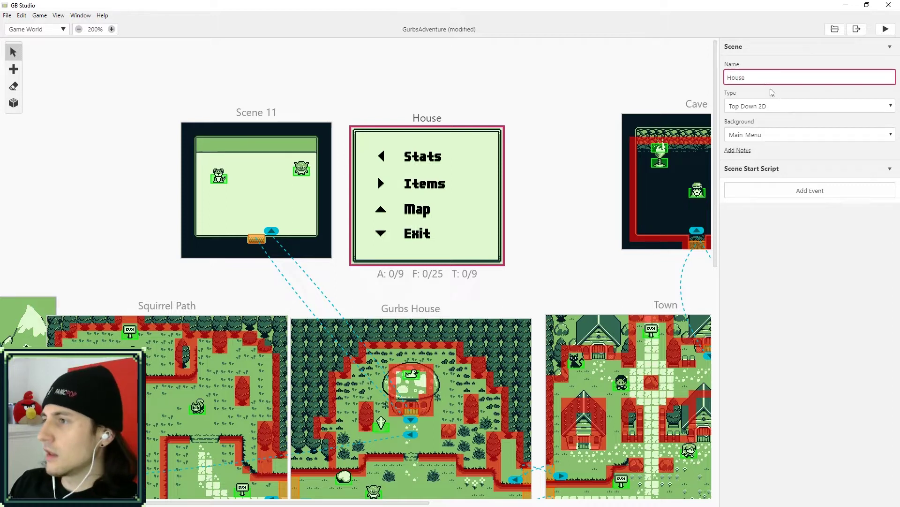
key(Tab)
key(Tab)
Set the House background to house and place a new actor in the room
key(h)
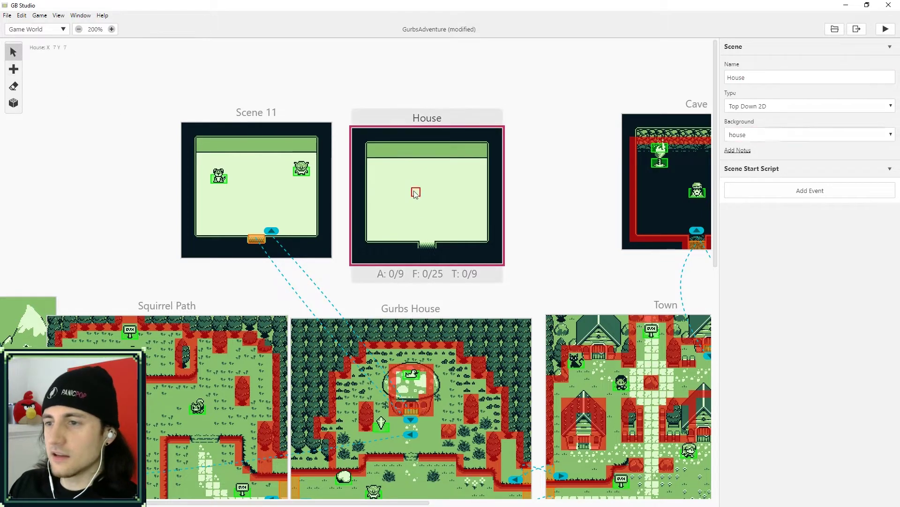
click(416, 191)
mouse_move(14, 69)
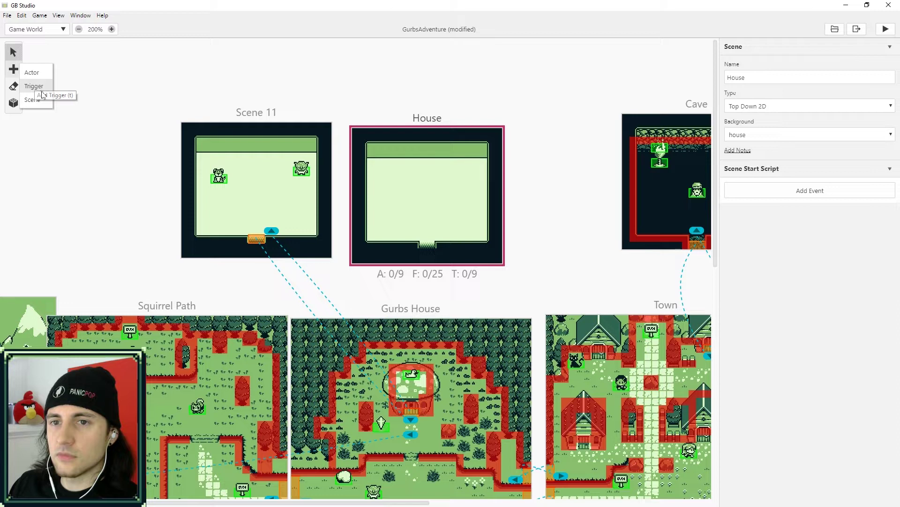
click(38, 74)
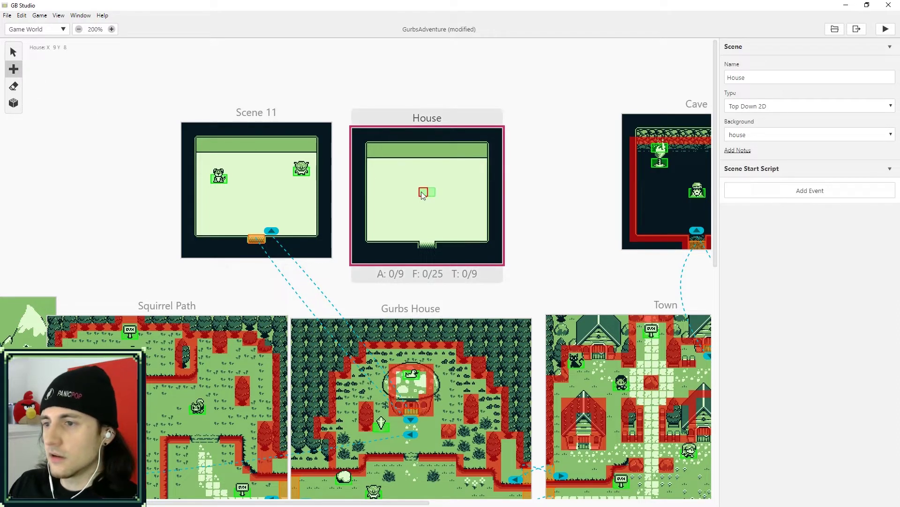
click(455, 178)
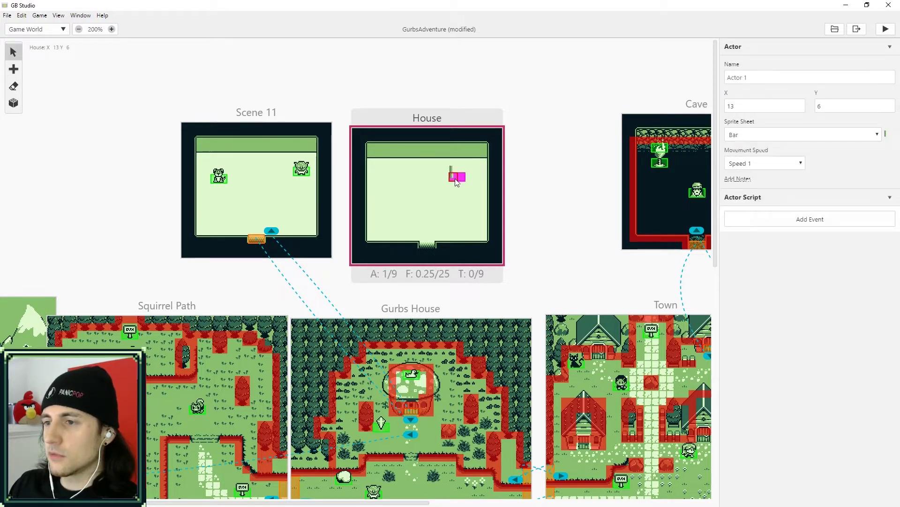
Give the new actor the cat sprite sheet and name it Kitty
click(780, 136)
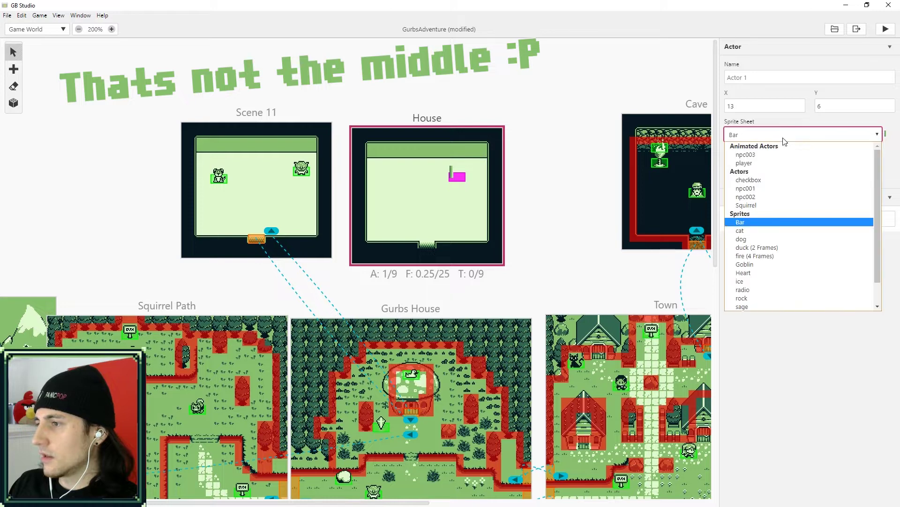
click(770, 230)
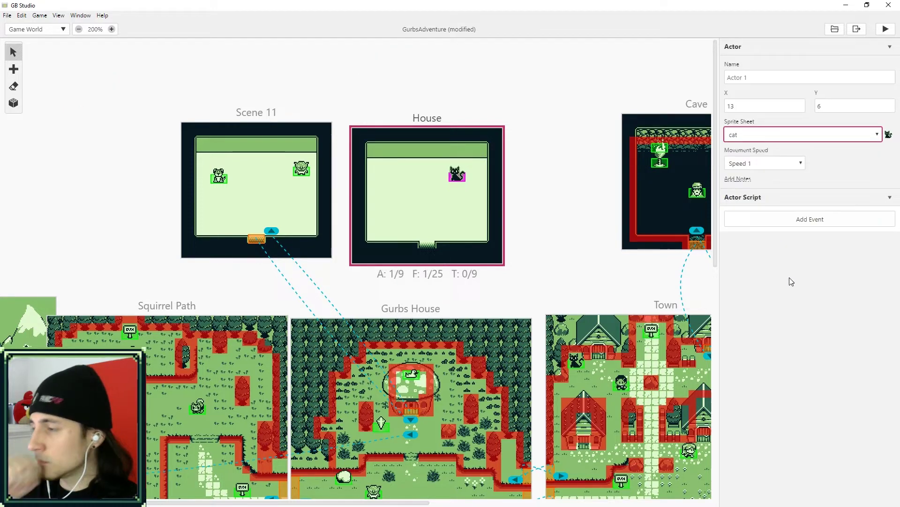
click(755, 77)
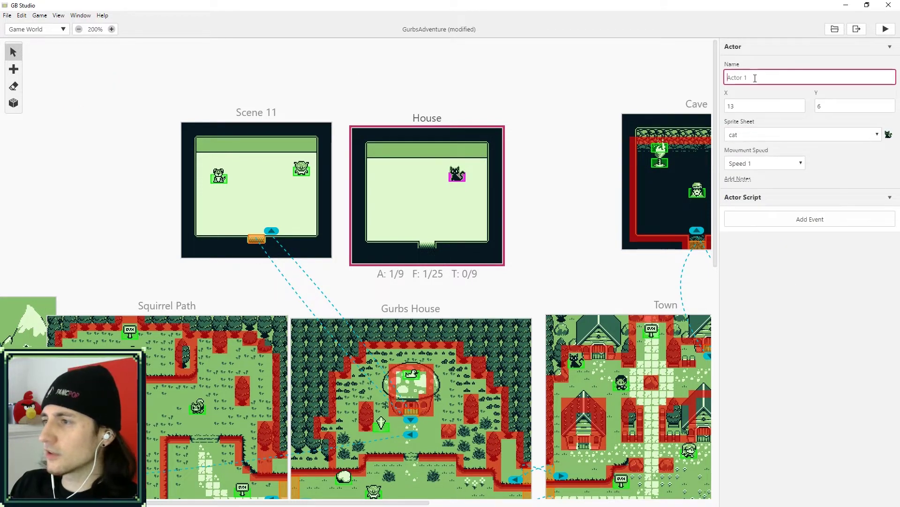
text(Kitty)
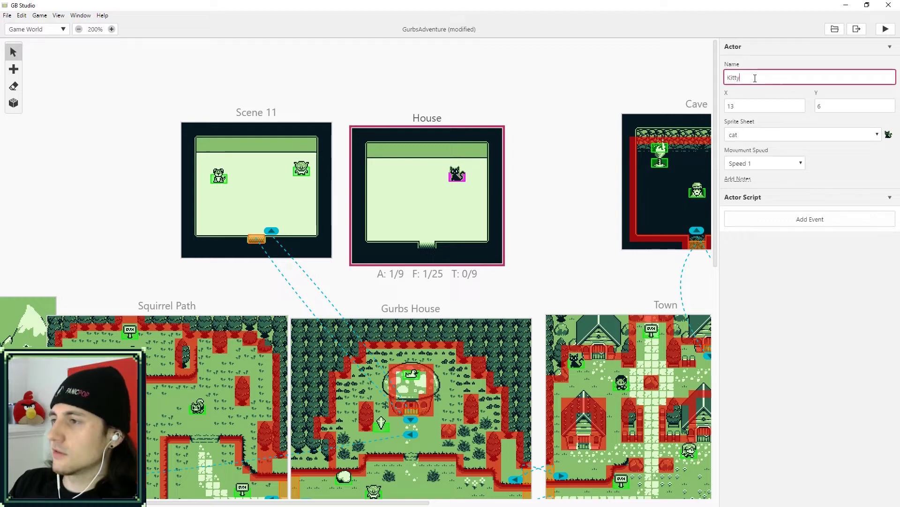
click(790, 283)
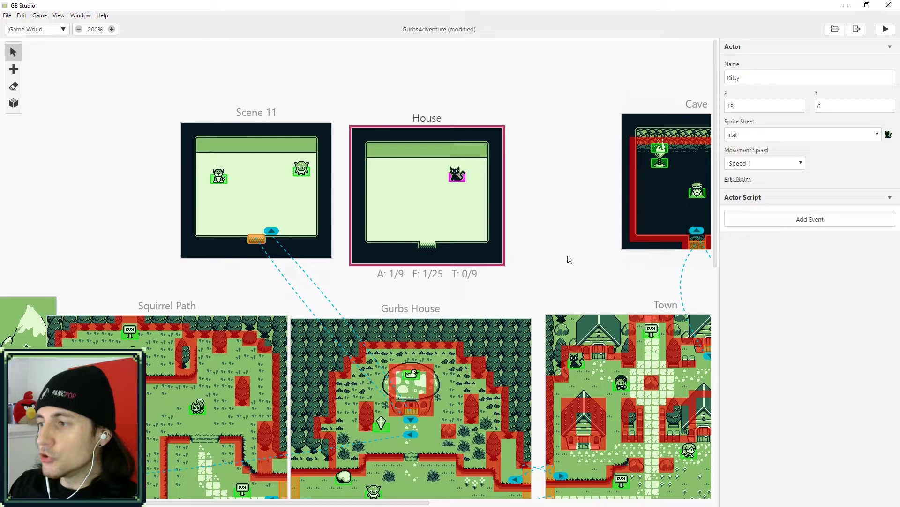
Search Kitty's event list for a hide event, then close it without adding anything
click(801, 225)
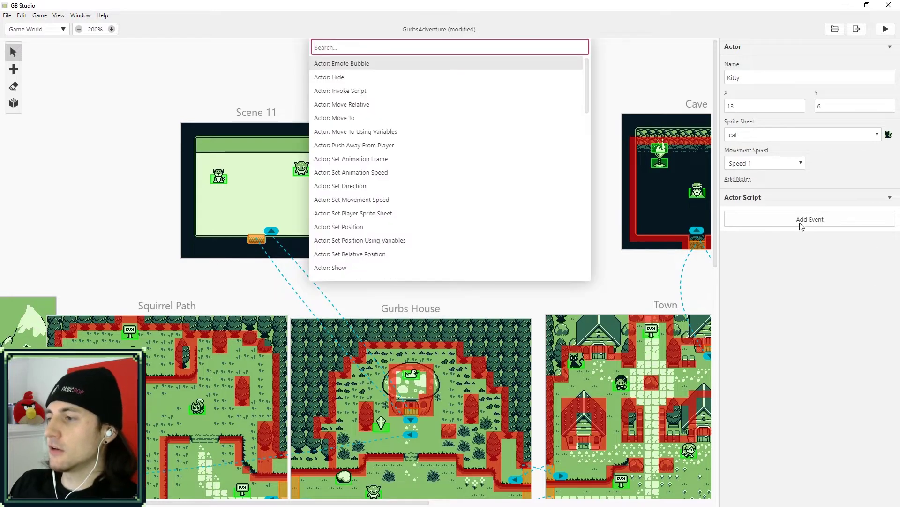
text(hied)
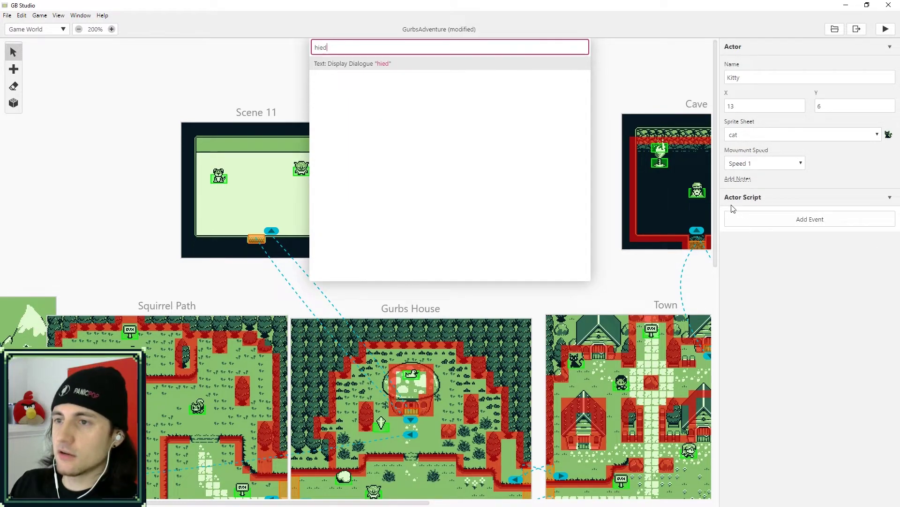
key(BackSpace)
key(BackSpace)
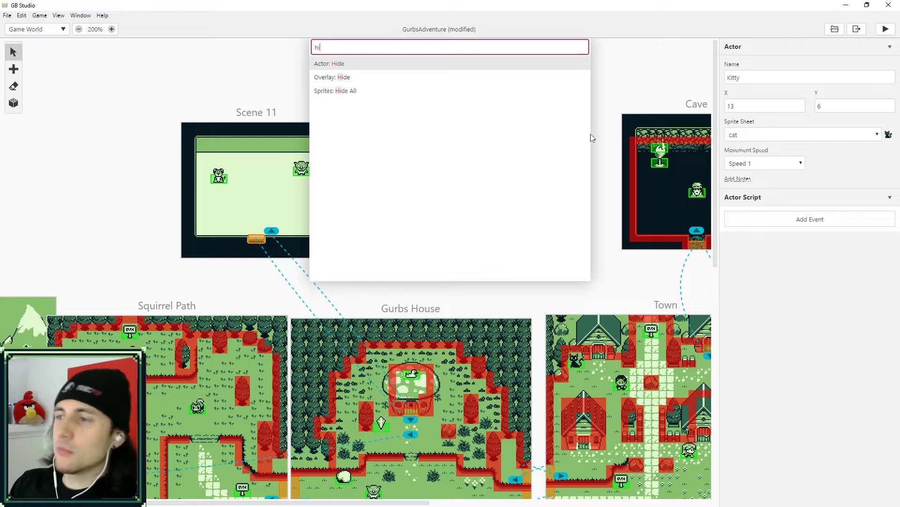
click(829, 317)
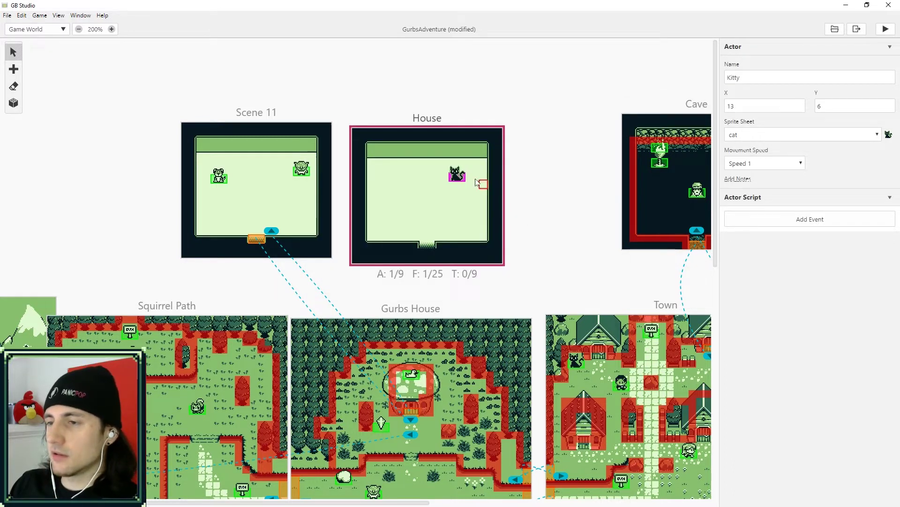
Add an Actor: Hide event targeting Kitty to the House scene's start script
click(446, 115)
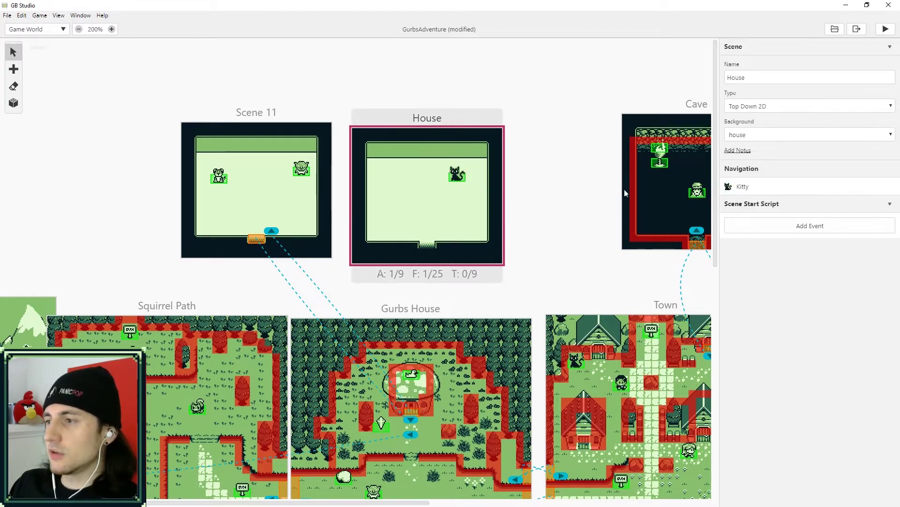
click(798, 226)
click(395, 81)
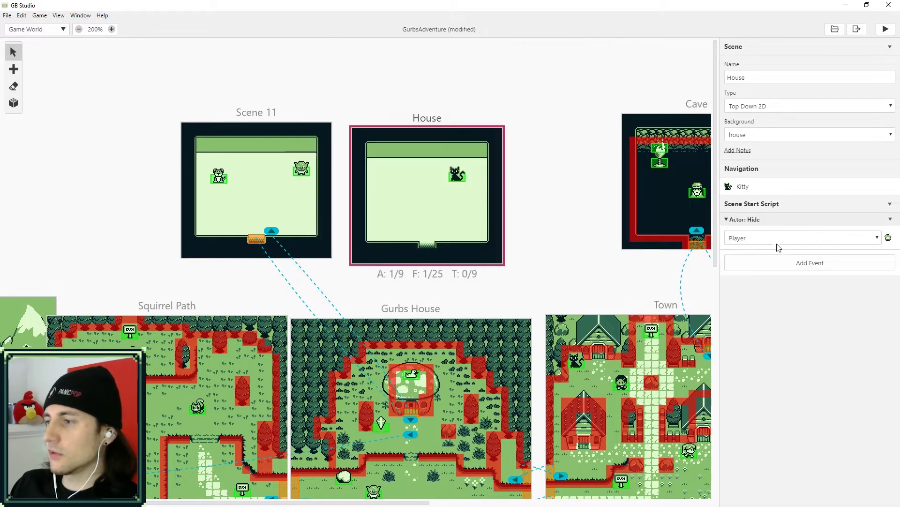
click(771, 238)
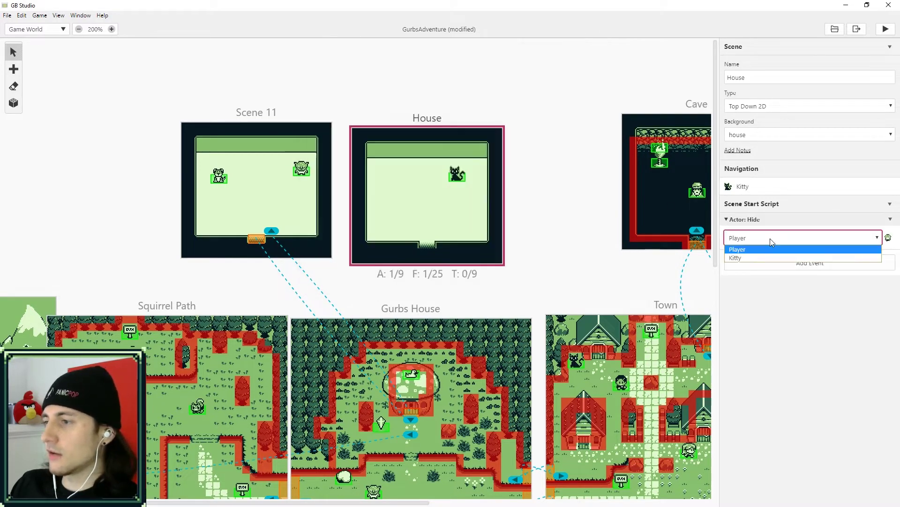
click(750, 259)
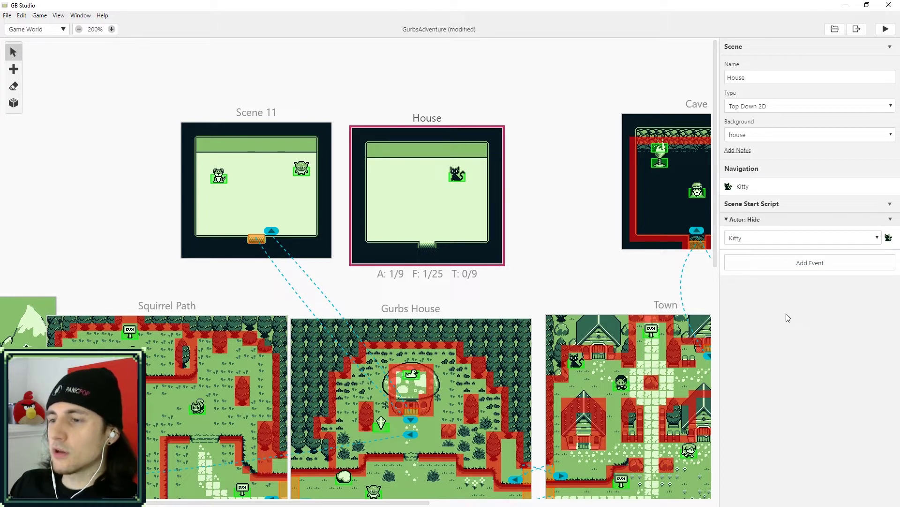
Move Scene 11's exit trigger to House's bottom doorway and start a test run
click(261, 239)
drag(271, 244, 434, 247)
mouse_move(272, 234)
mouse_down()
mouse_move(378, 229)
mouse_move(429, 239)
mouse_move(416, 237)
mouse_up()
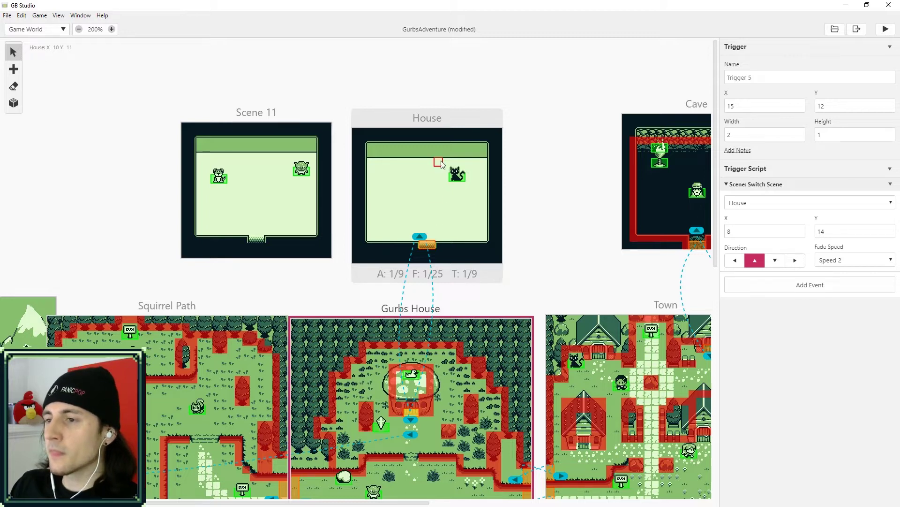
click(442, 126)
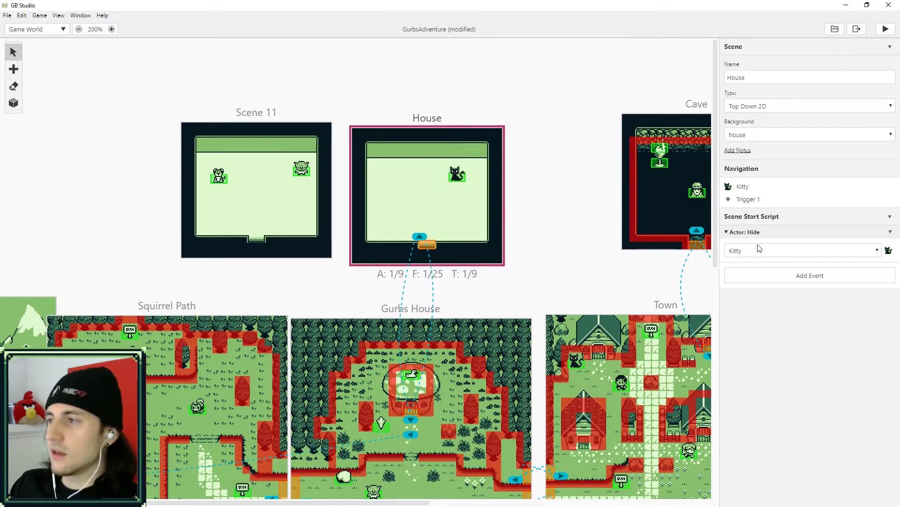
click(888, 32)
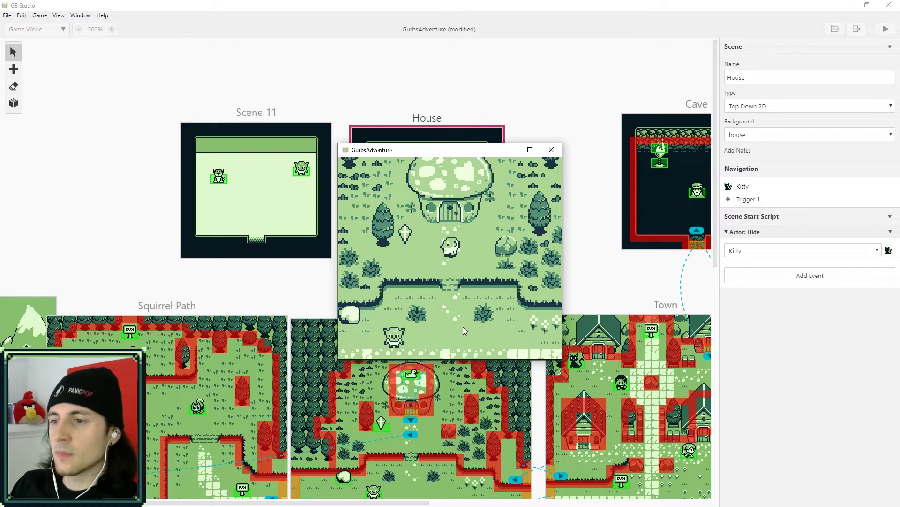
Walk into the mushroom house to check Kitty is hidden, walk back out, and close the game
key(Left)
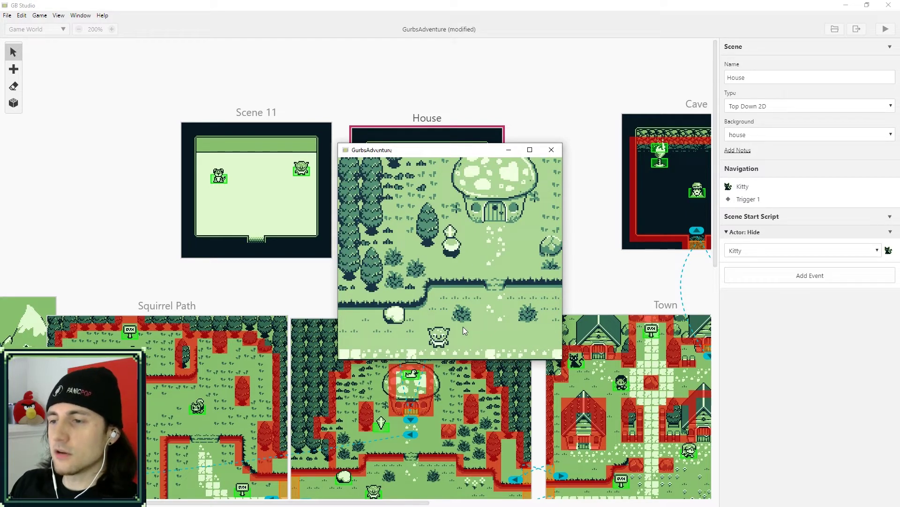
key(Left)
key(Down)
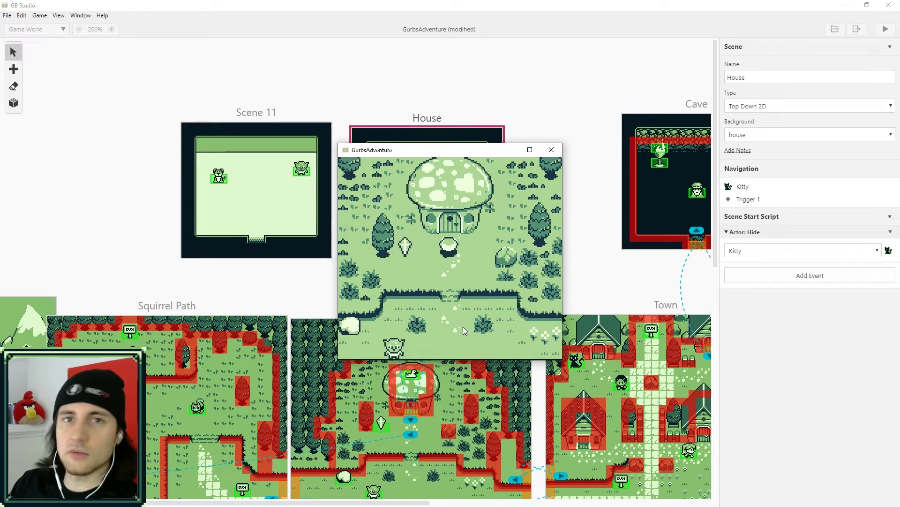
key(Up)
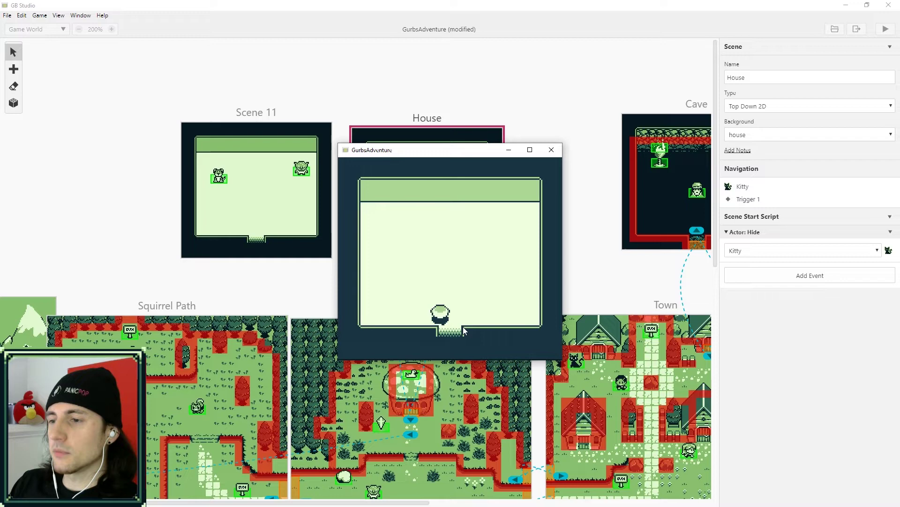
key(Down)
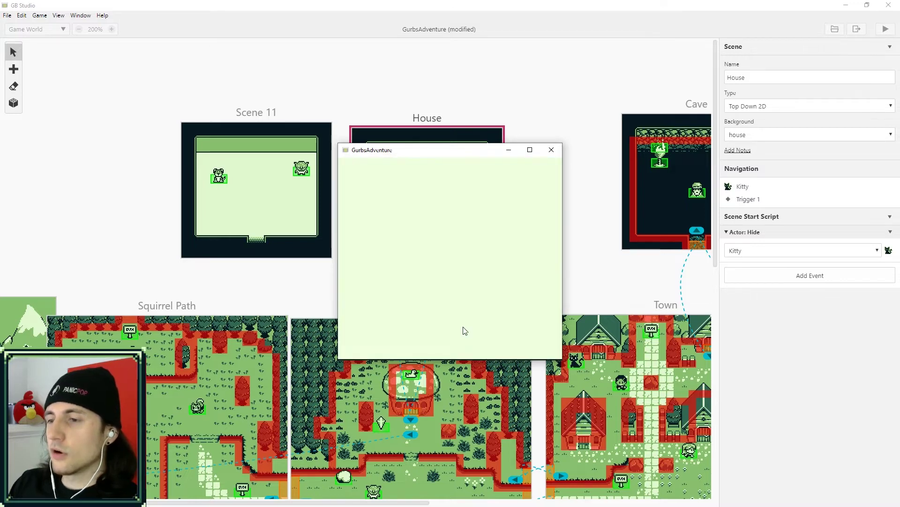
key(Down)
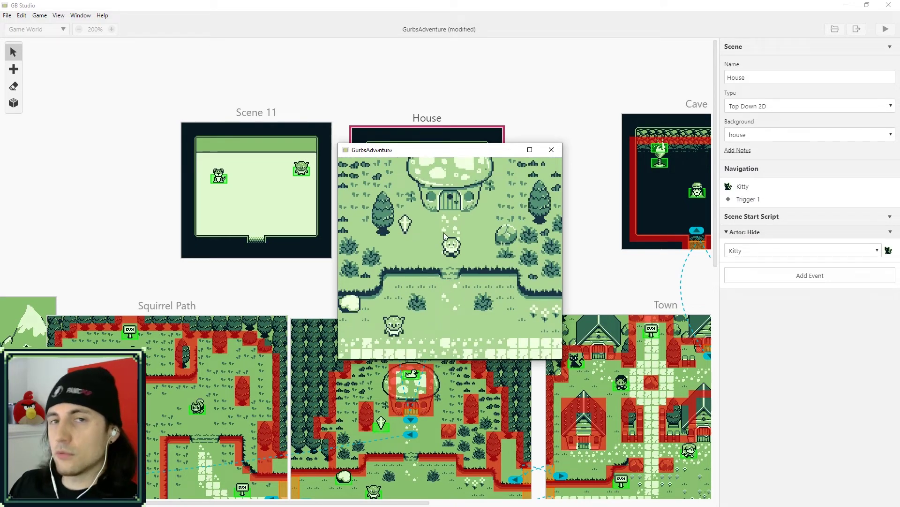
click(551, 149)
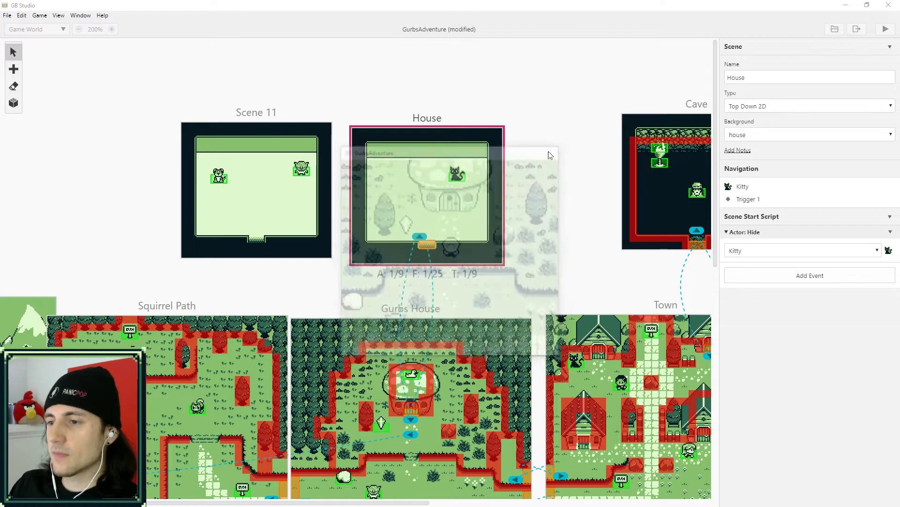
Place a new actor in the House room using the npc001 sprite sheet
click(14, 70)
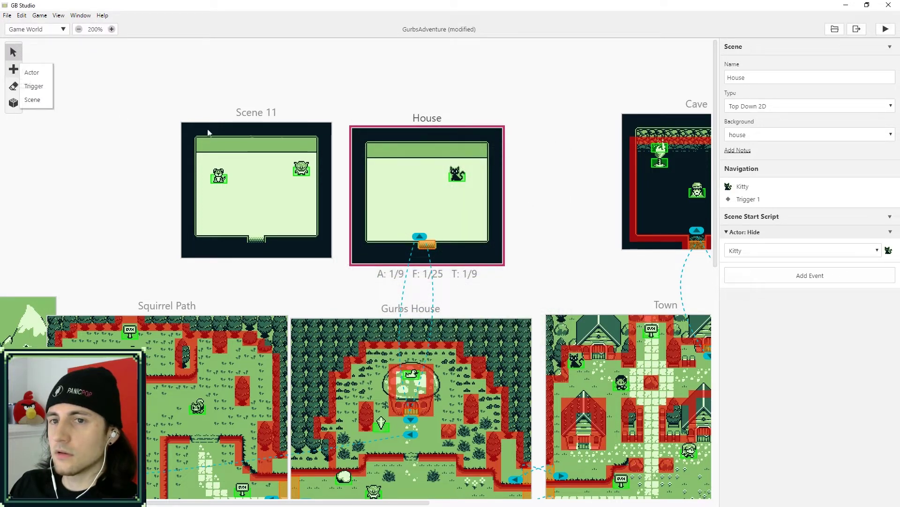
click(44, 89)
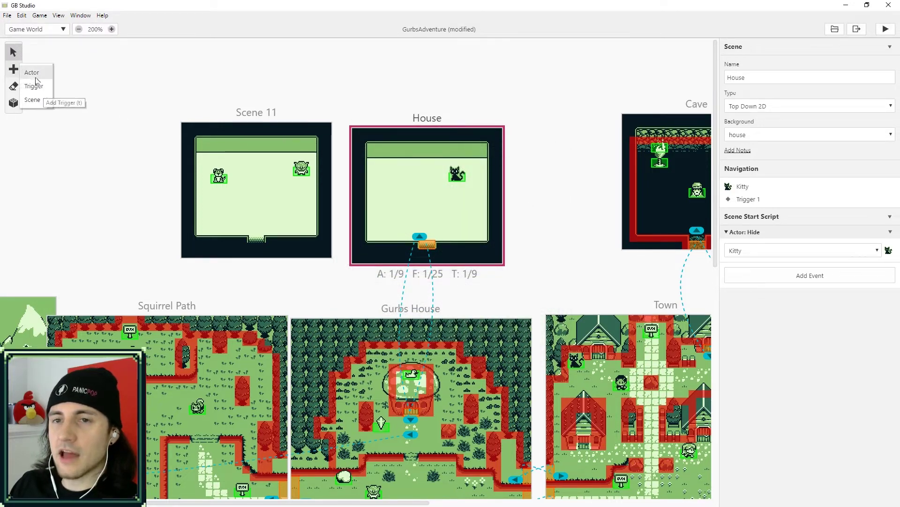
click(384, 212)
click(786, 136)
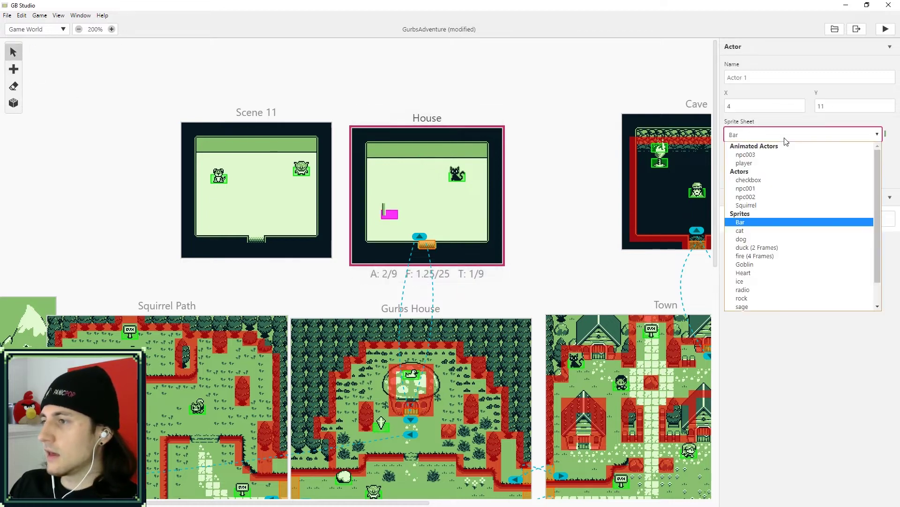
click(764, 189)
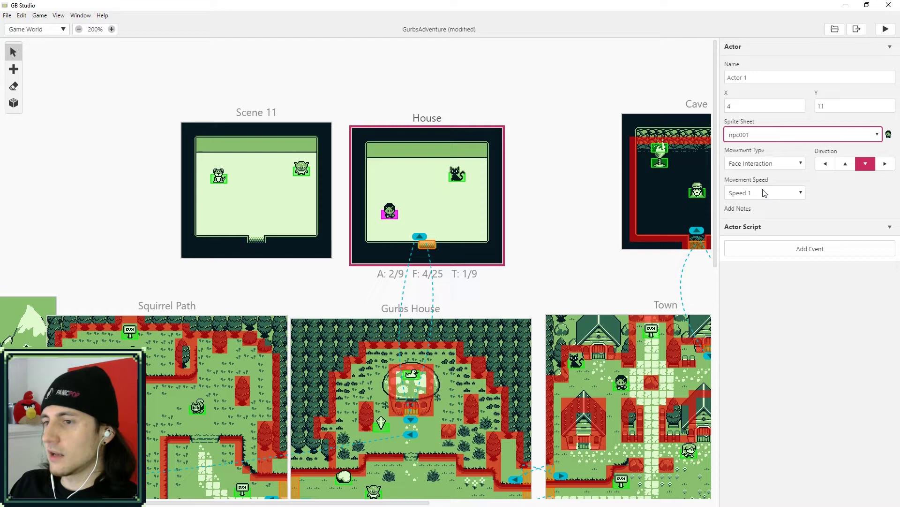
Give the actor a Text: Display Dialogue event reading 'Do you want a kitty'
click(800, 252)
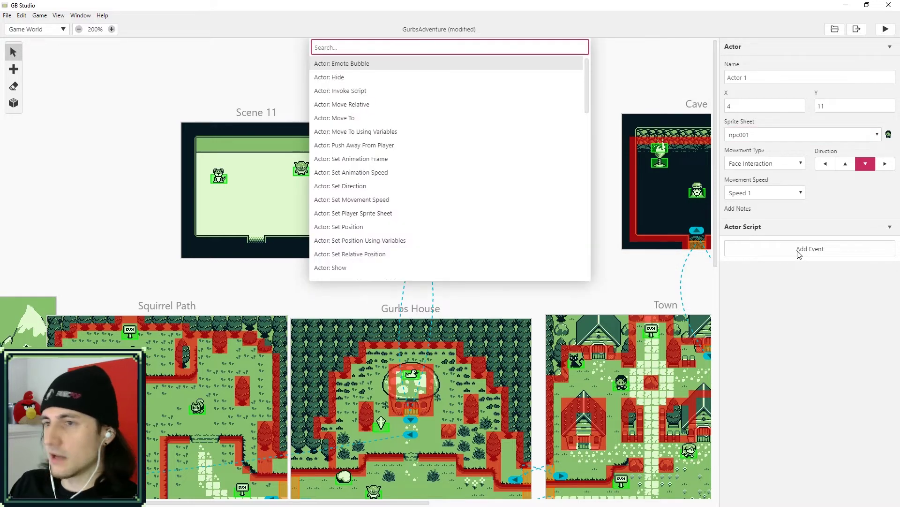
text(text)
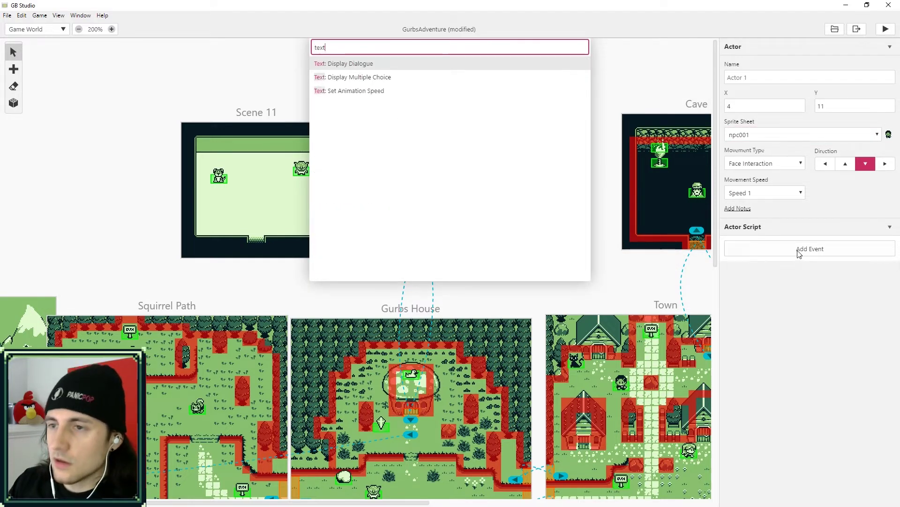
click(352, 66)
click(768, 268)
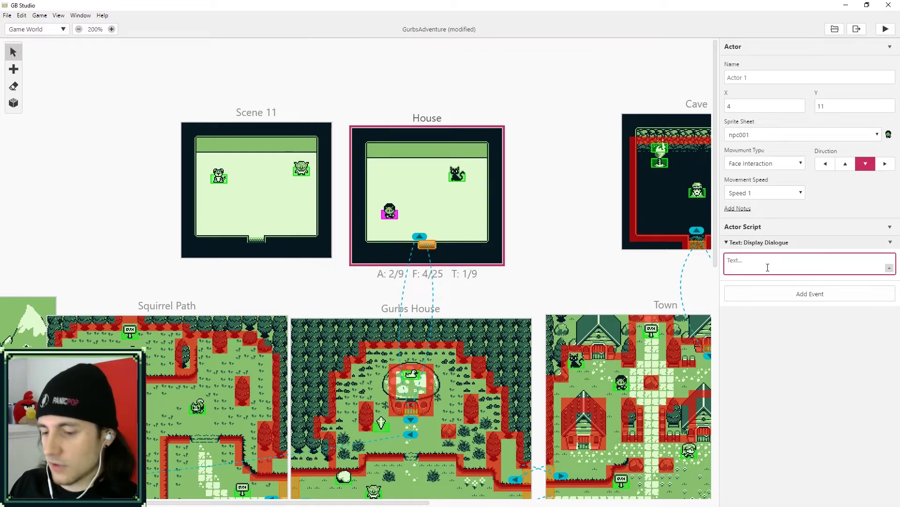
text(Do)
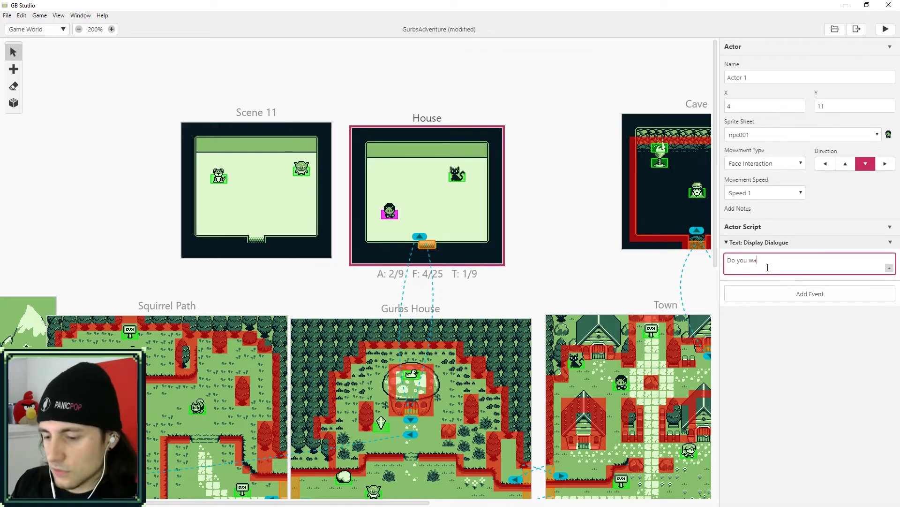
text( you want a kitty?)
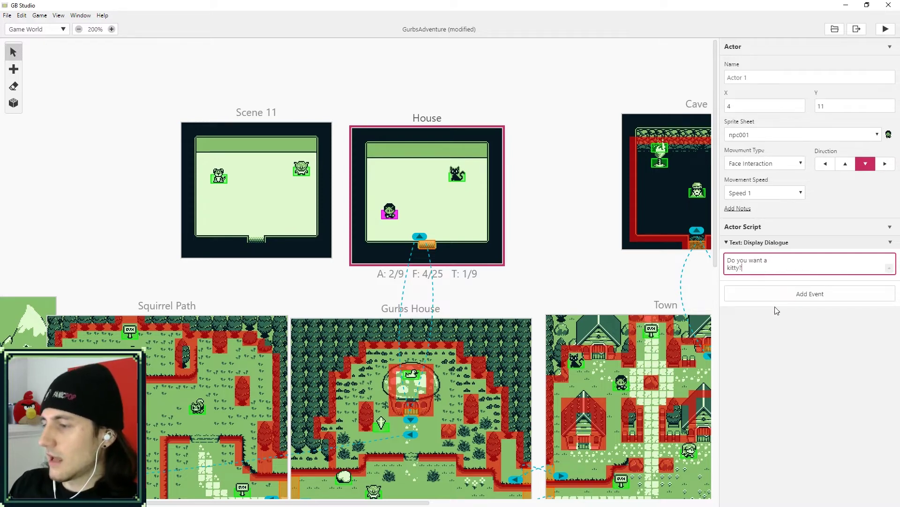
click(782, 294)
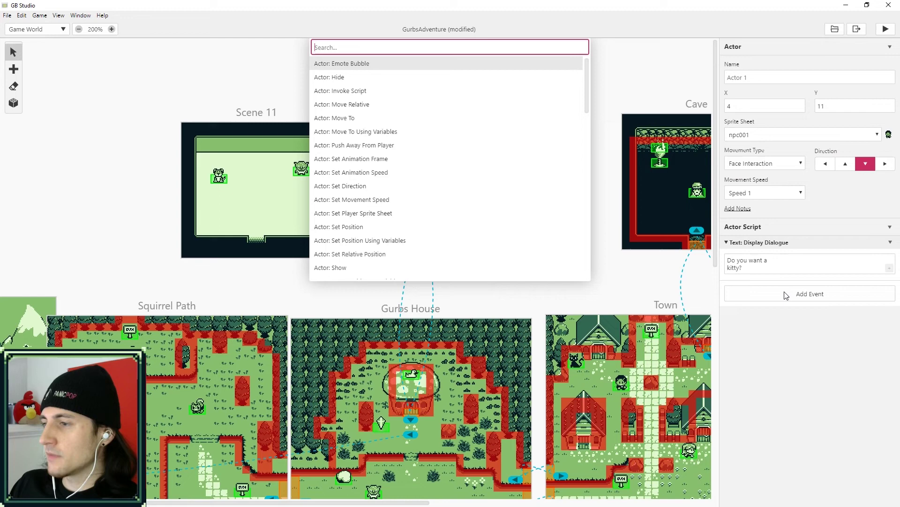
Add a Text: Display Multiple Choice event storing its answer in Variable 024, renamed Own Kitty
text(multi)
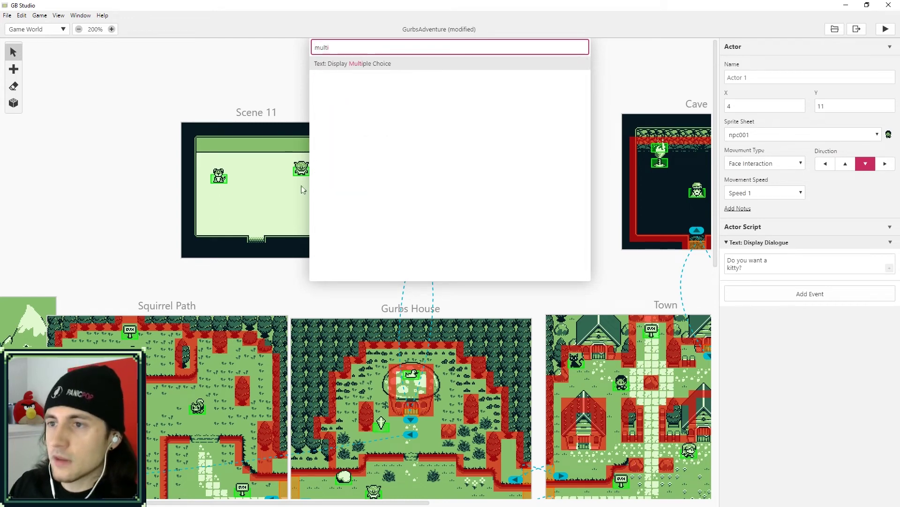
click(369, 64)
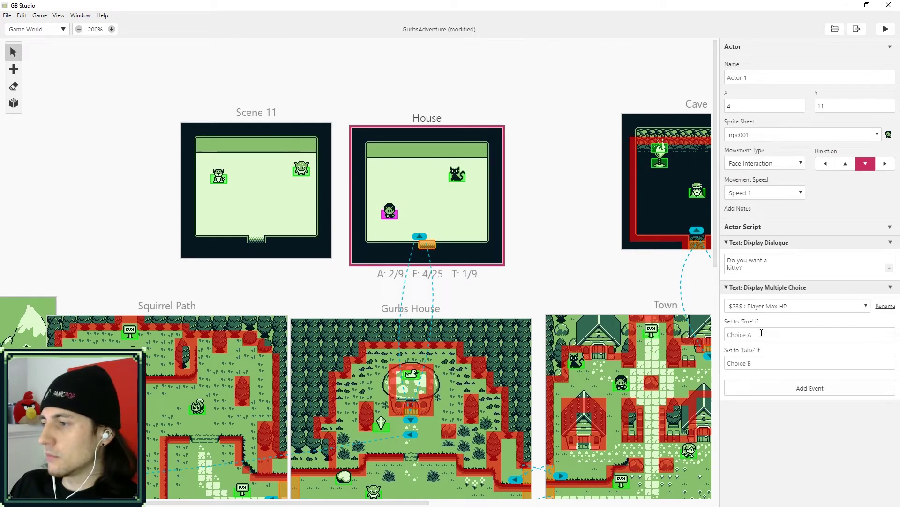
click(866, 307)
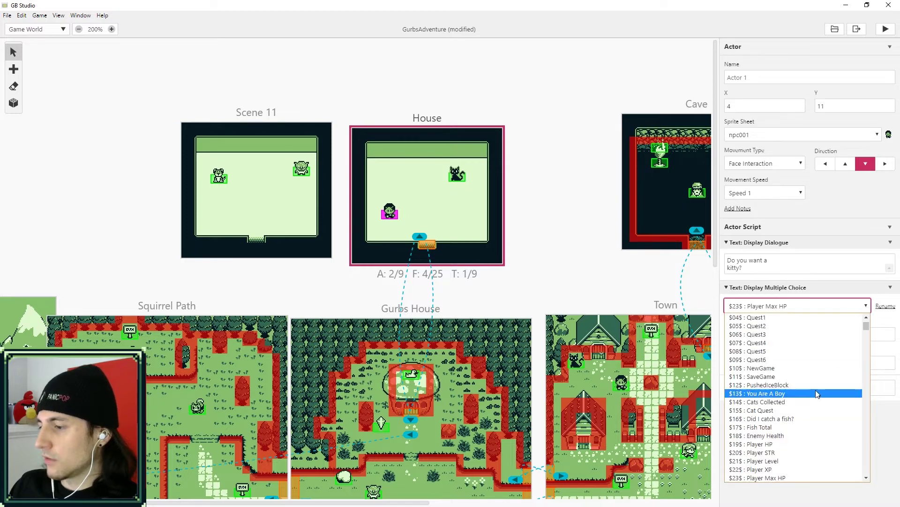
scroll(816, 393, down, 10)
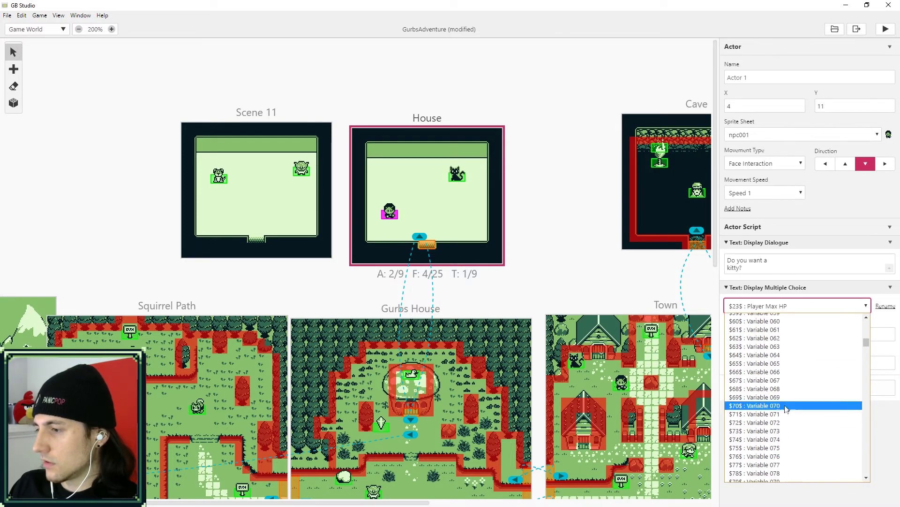
scroll(786, 408, up, 8)
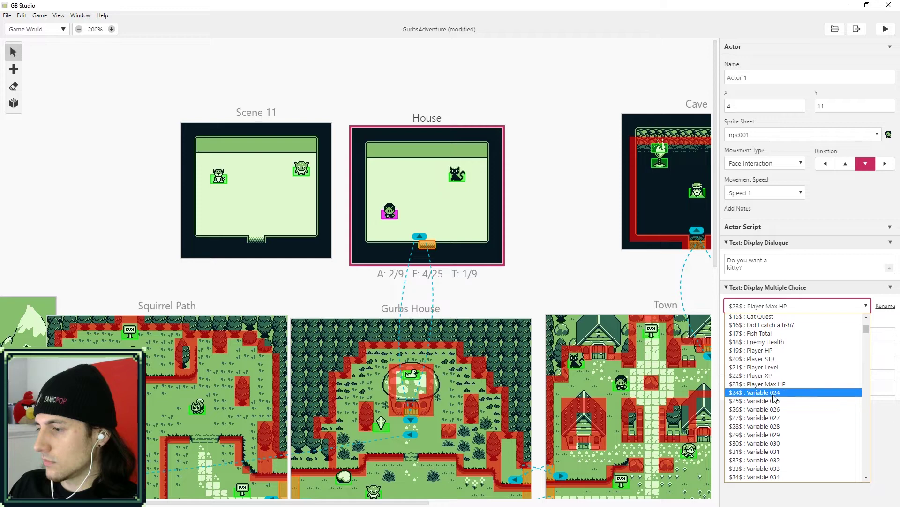
click(774, 393)
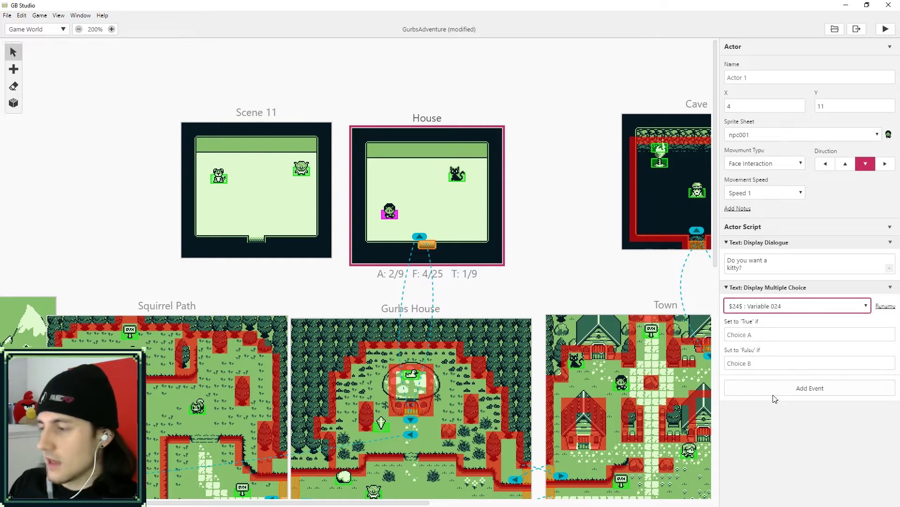
click(886, 306)
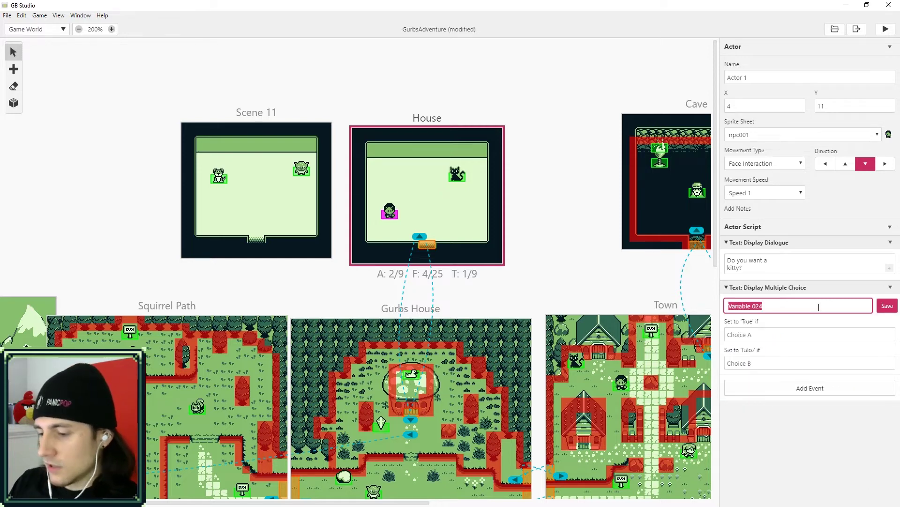
text(Own Kitty)
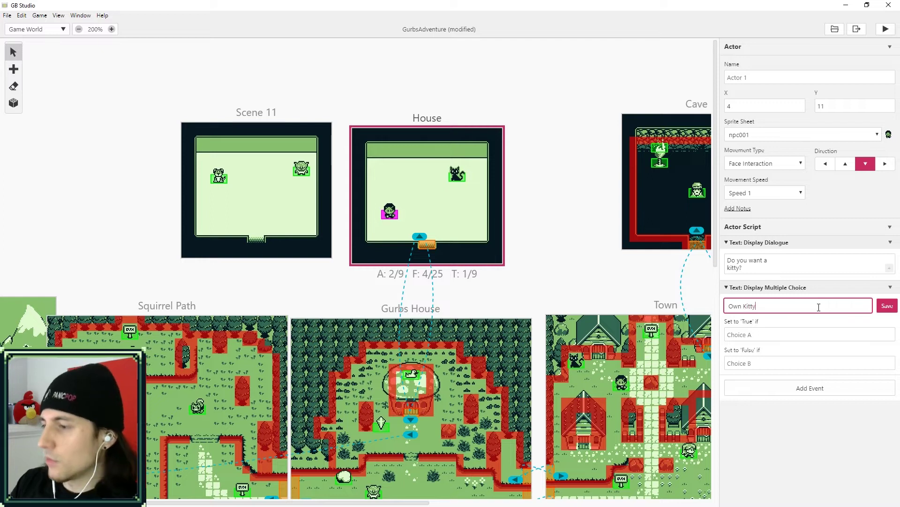
key(Return)
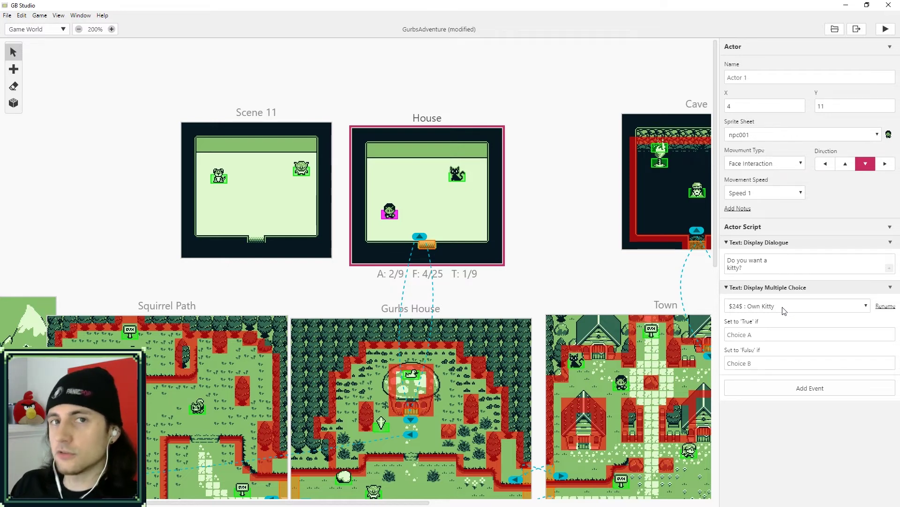
Label the choice options Yes and No
click(770, 335)
text(Yes)
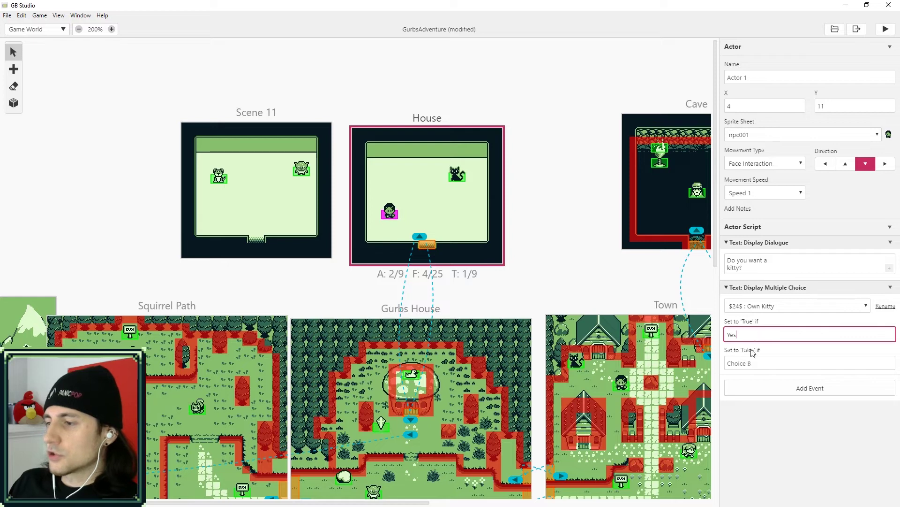
click(751, 364)
text(No)
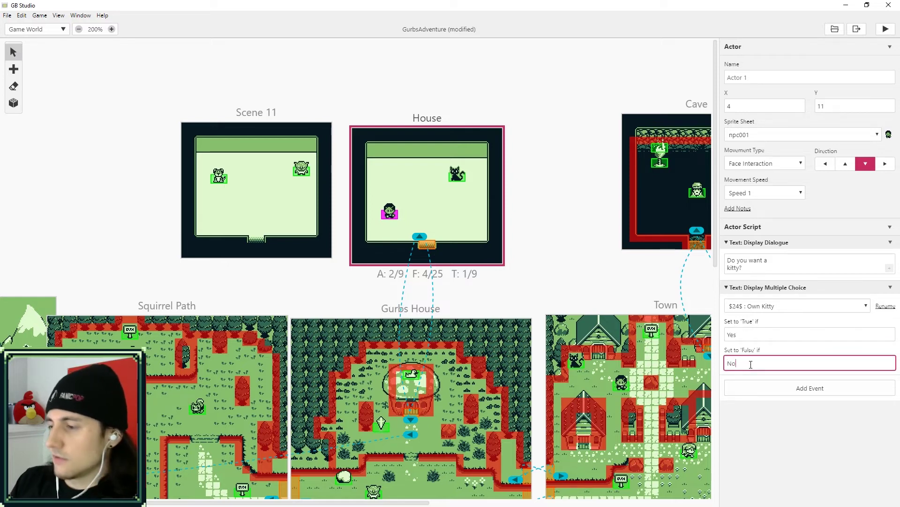
click(768, 412)
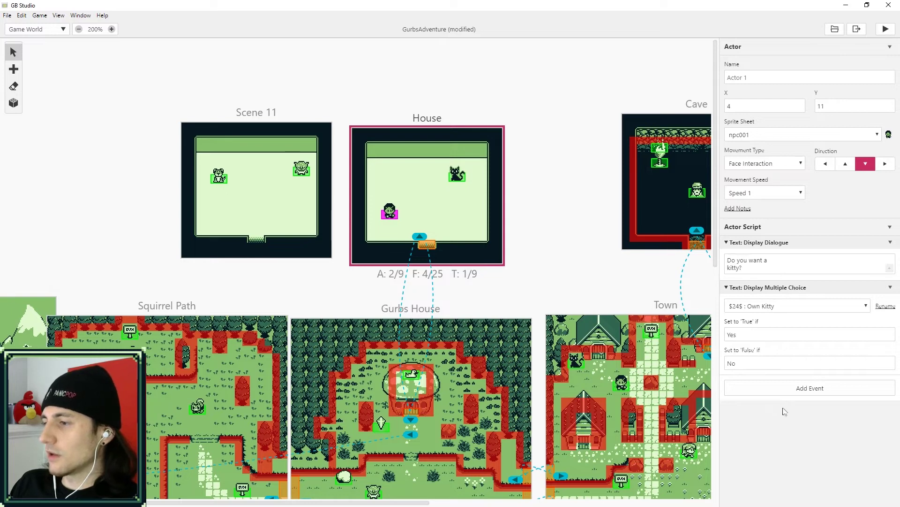
Add an If Variable Is 'True' branch checking Own Kitty after the choice
click(800, 388)
text(if)
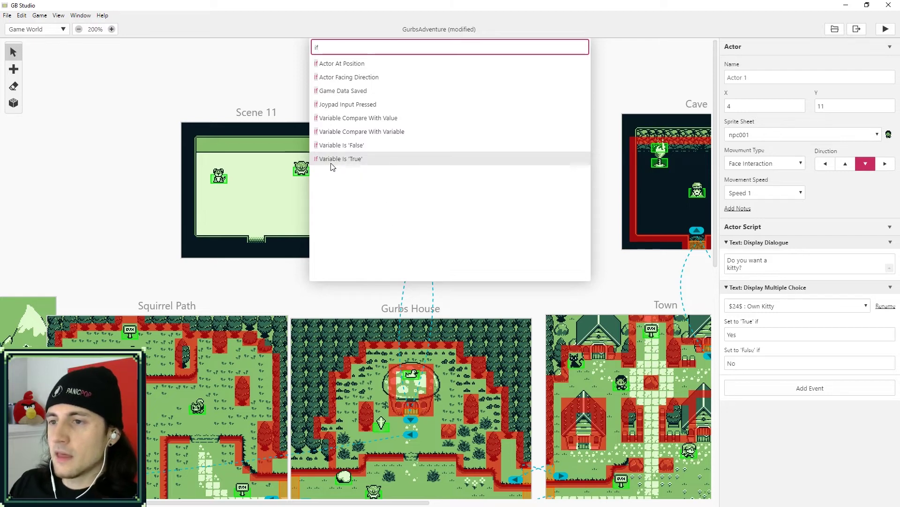
click(337, 159)
scroll(785, 399, down, 1)
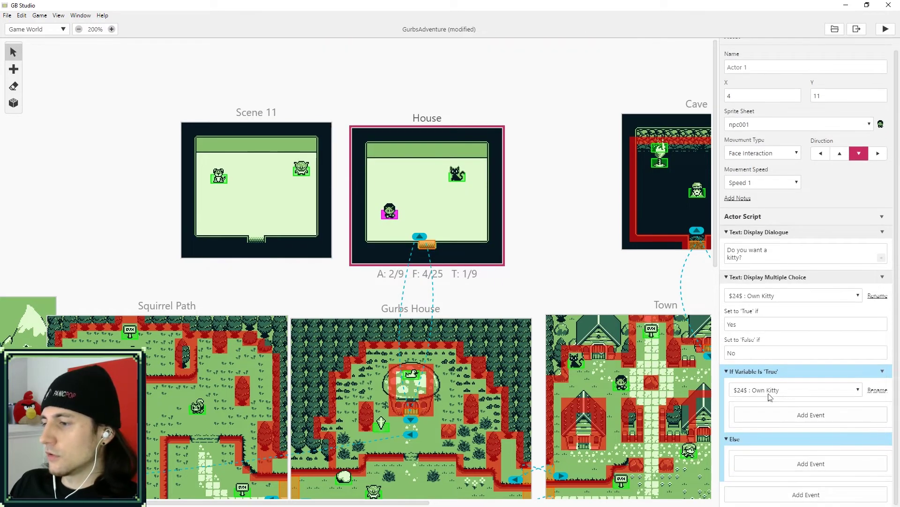
Add an Actor: Show event inside the true branch and open its actor list
click(791, 419)
text(show)
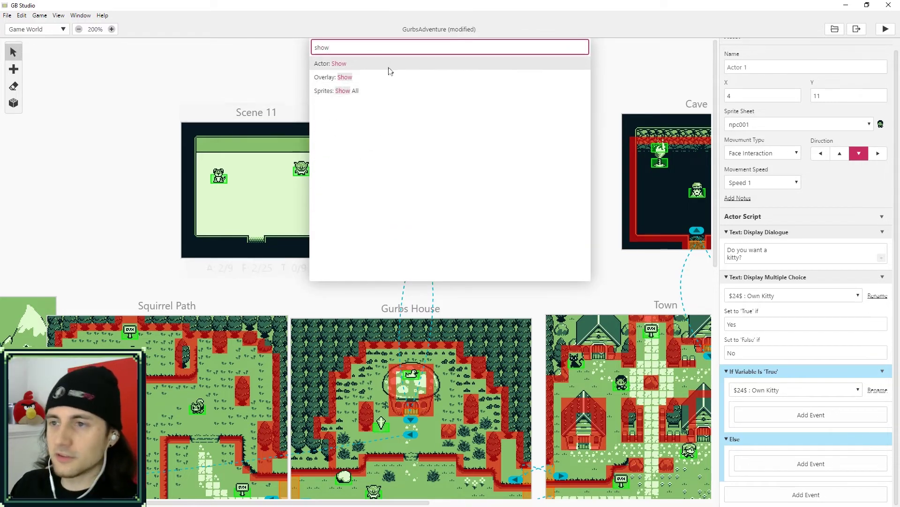
click(356, 64)
click(826, 390)
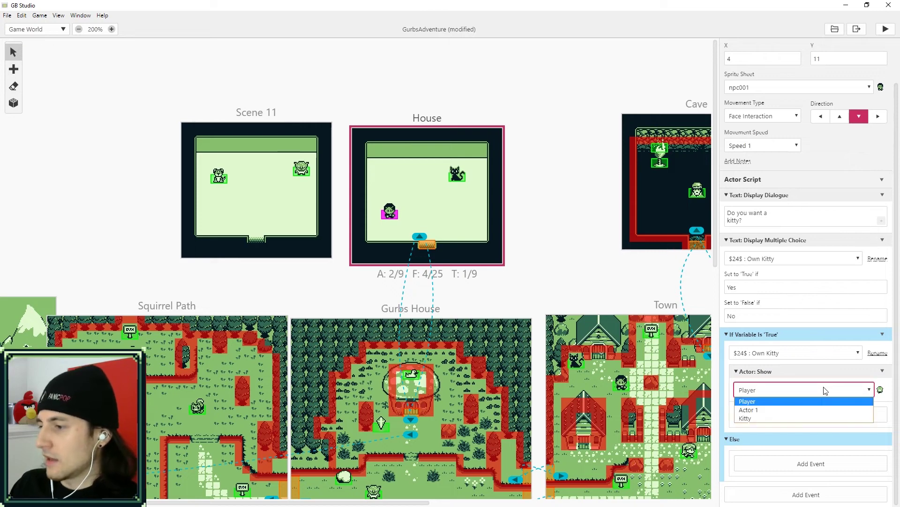
Pick Kitty as the shown actor, then test-play: talk to the NPC, answer Yes, close the game
click(765, 417)
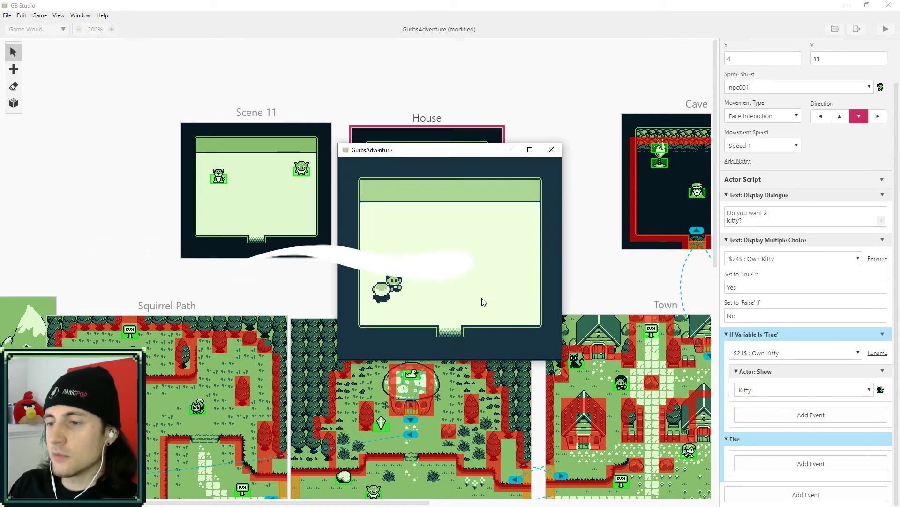
key(z)
key(z)
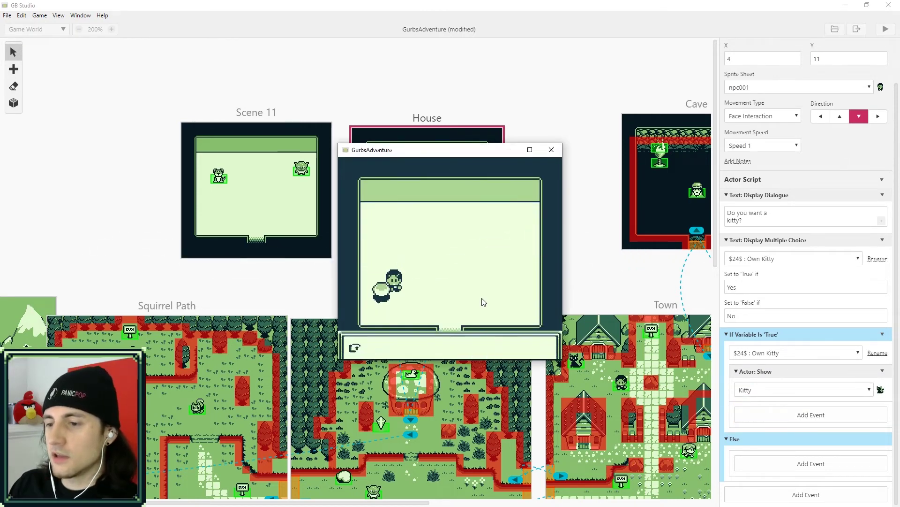
key(z)
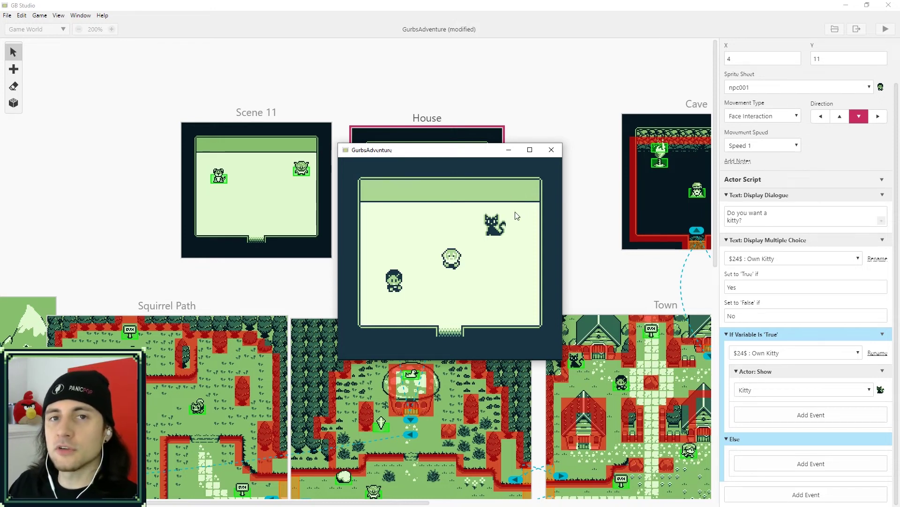
click(552, 150)
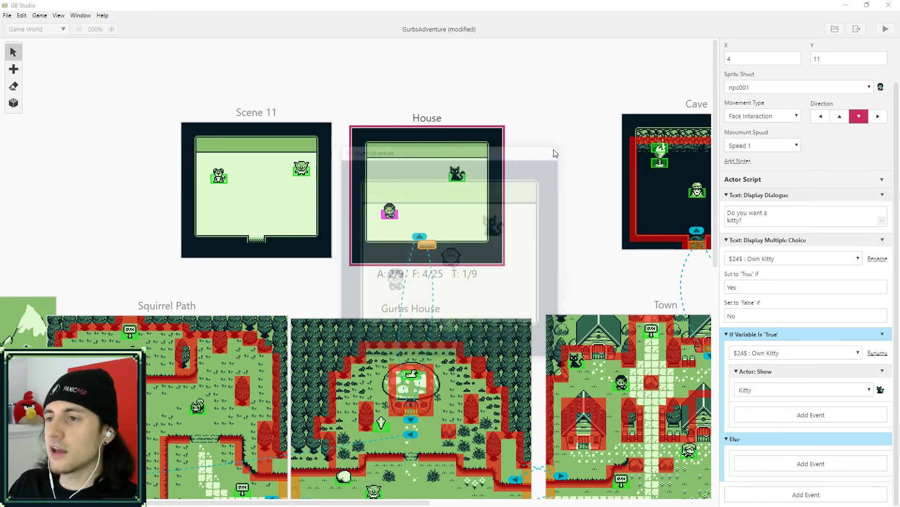
Select the House scene to view its properties
click(402, 116)
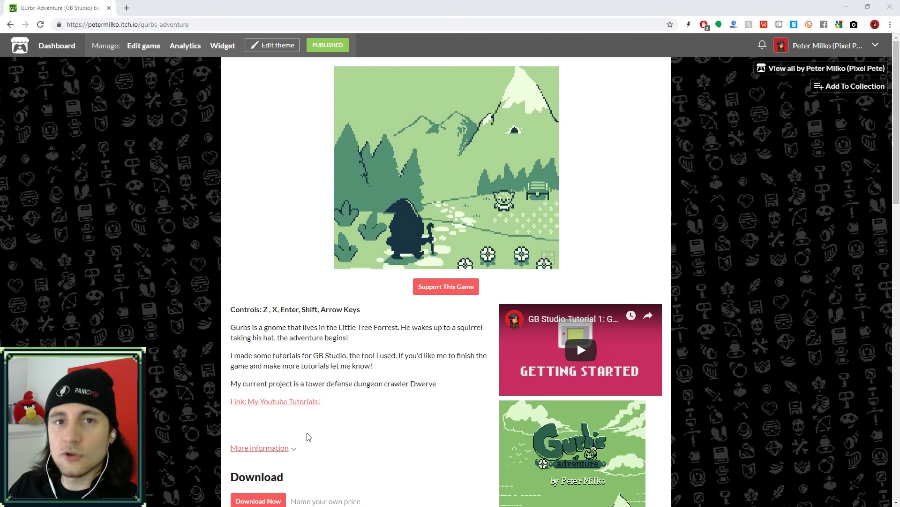